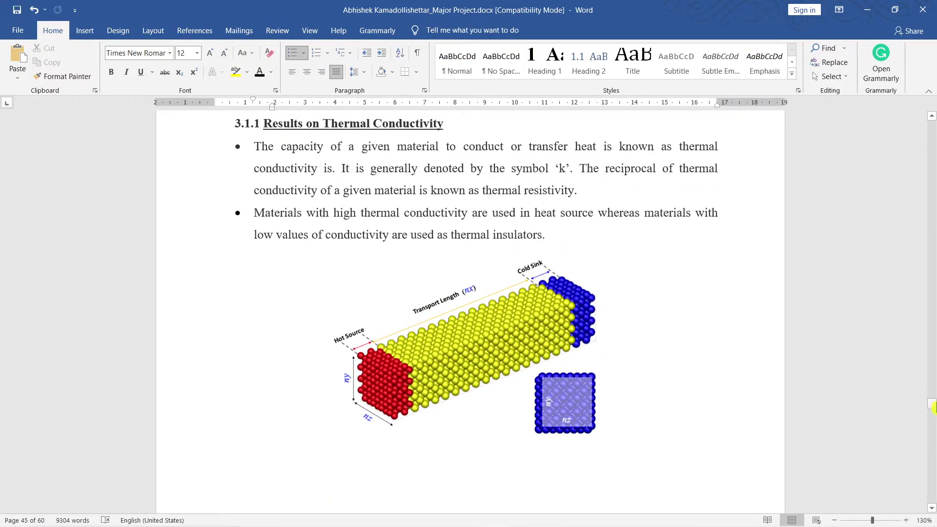
In Word, select the Abstract's opening text through "macroscopic behaviors." and switch to Chrome
drag(932, 407, 848, 131)
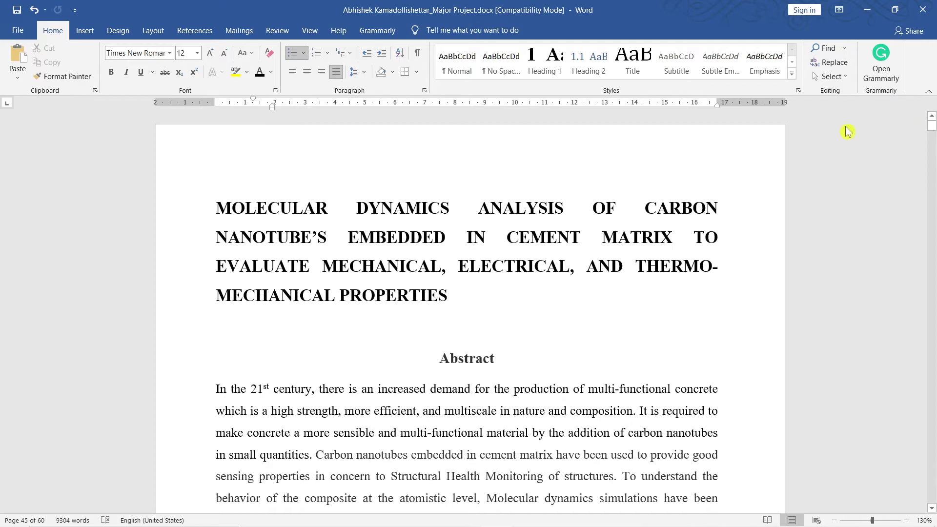
scroll(395, 335, down, 3)
scroll(443, 322, down, 2)
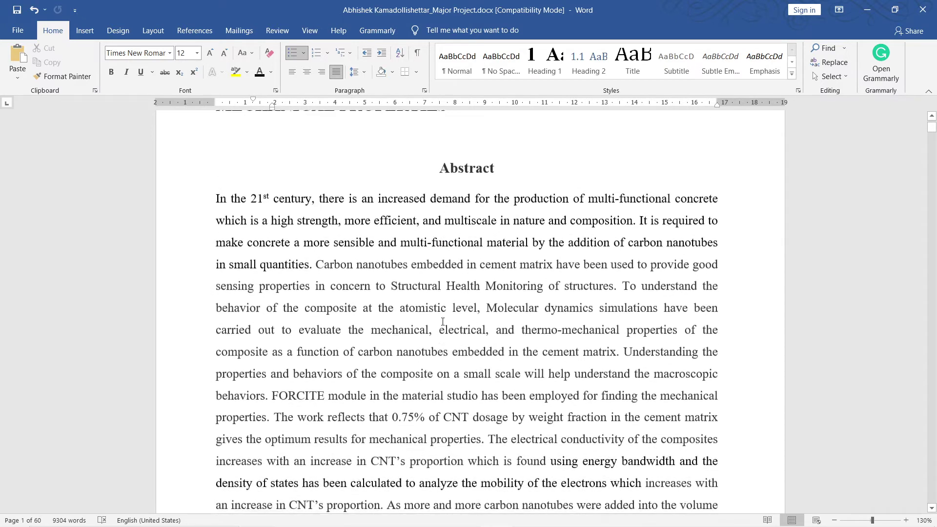
scroll(442, 321, down, 1)
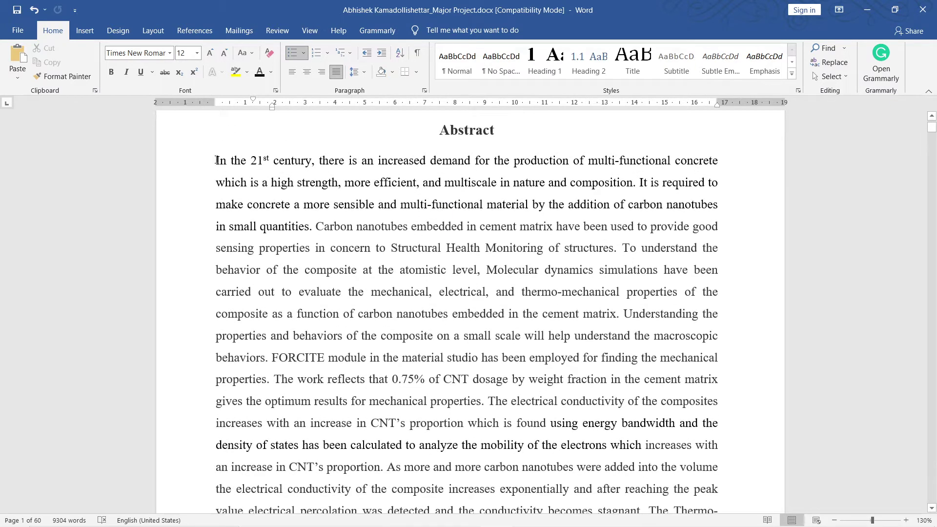
drag(216, 161, 270, 367)
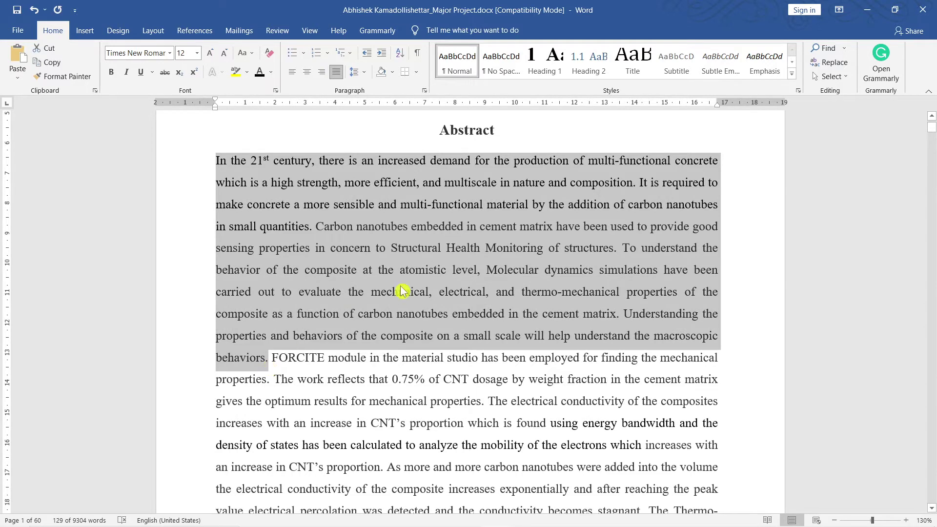
click(315, 516)
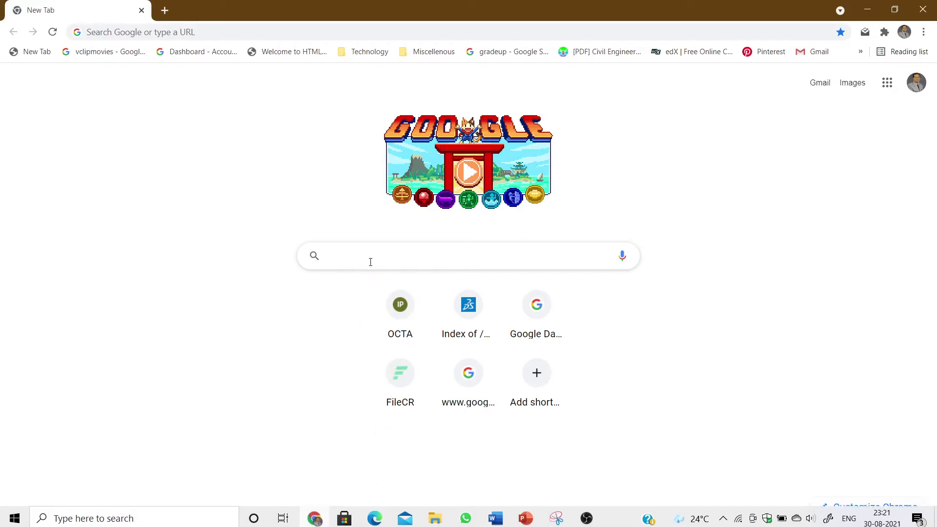
Search Google for "plagiarism checker" using a recent-search suggestion and scroll through the results
click(370, 249)
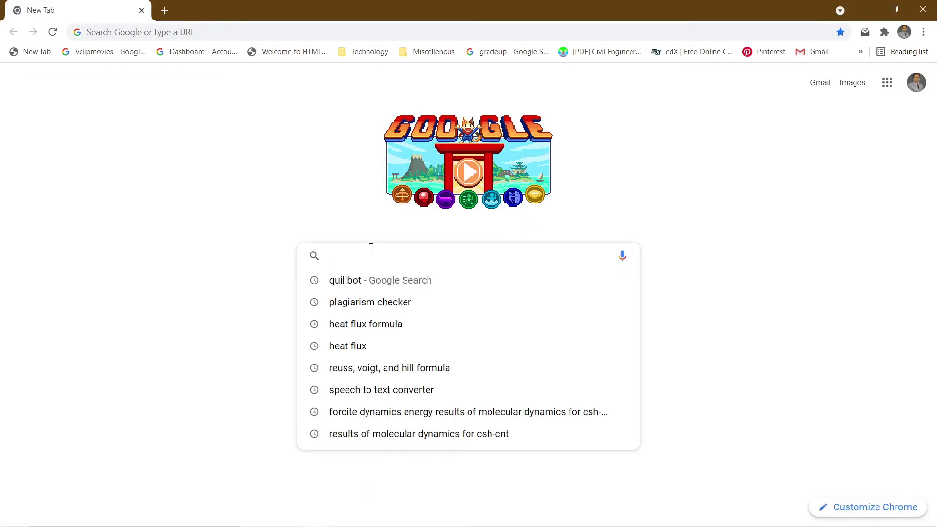
key(Escape)
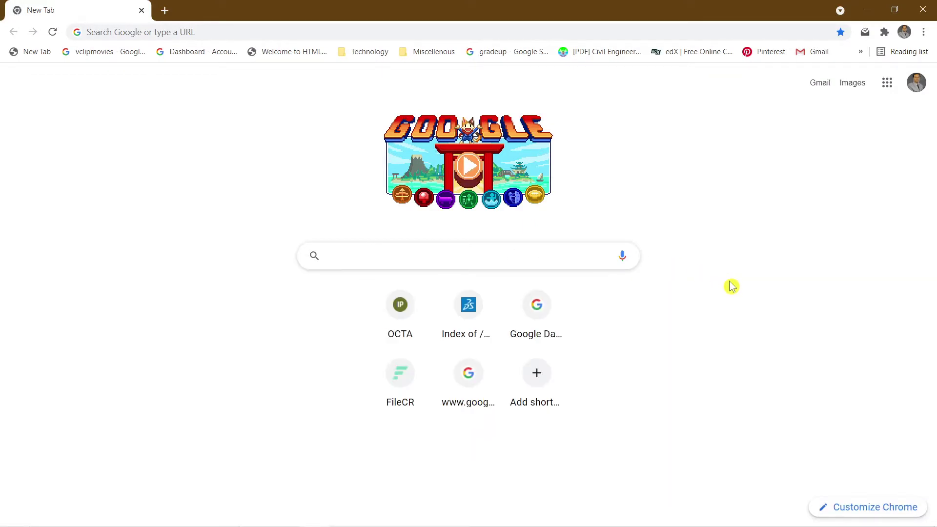
click(475, 253)
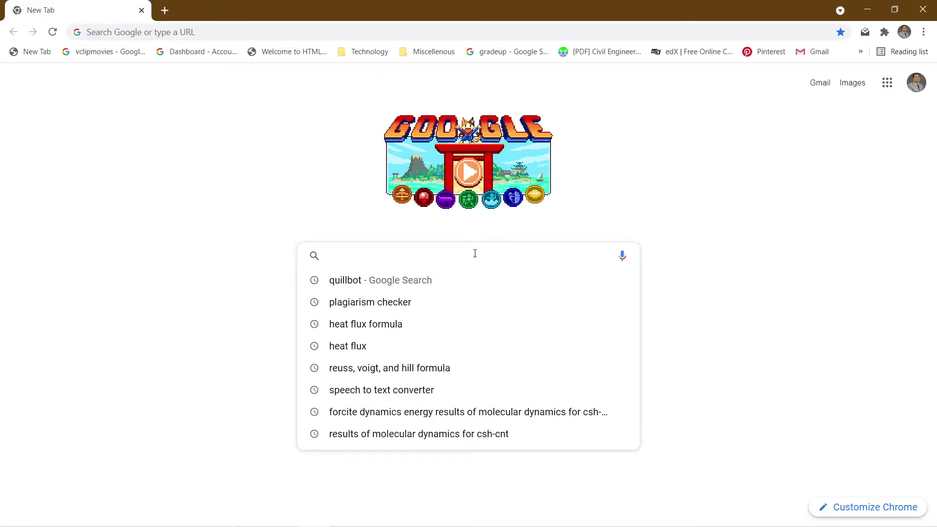
click(392, 304)
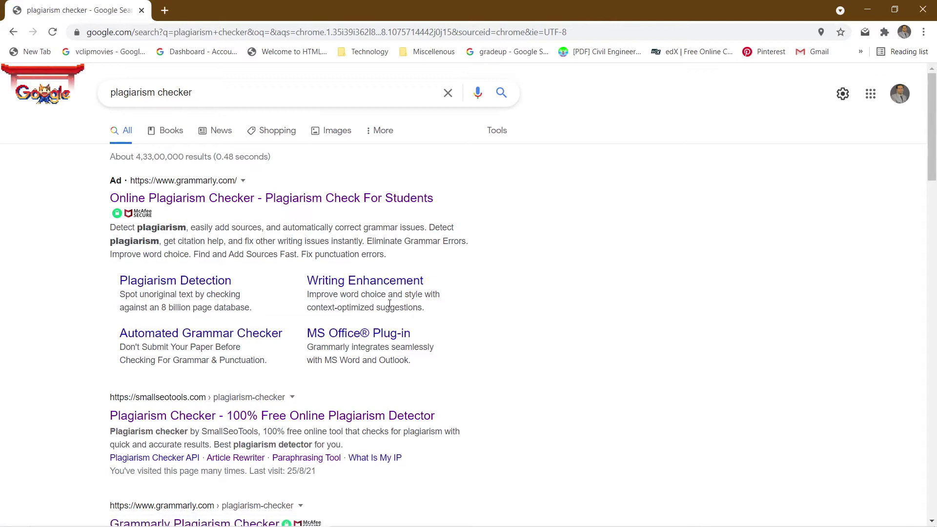
scroll(287, 345, down, 3)
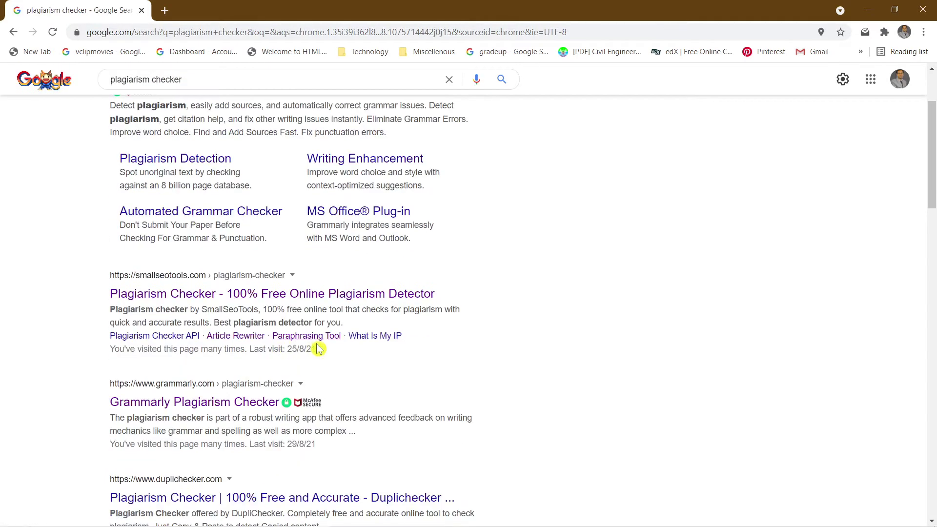
scroll(322, 347, down, 3)
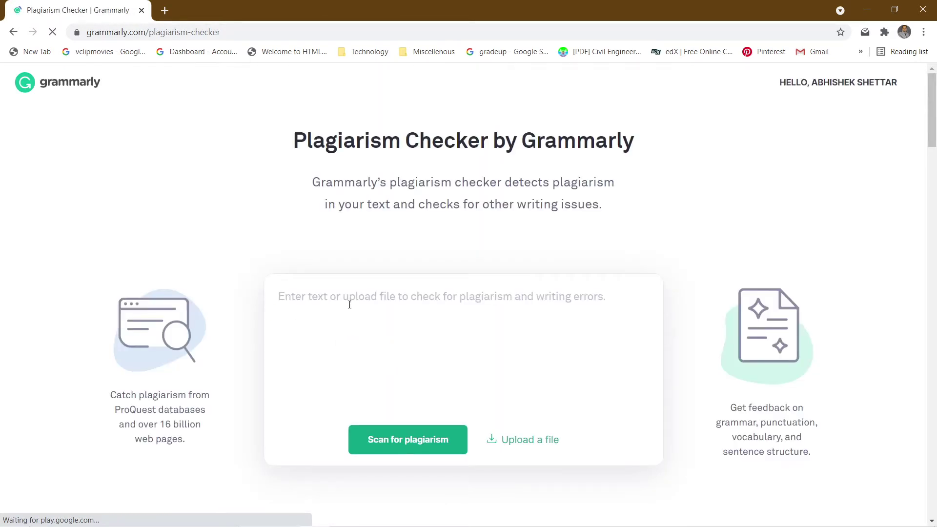
Paste the abstract into Grammarly's checker and scan it, finding no plagiarism and 7 writing issues
click(350, 305)
key(ctrl+v)
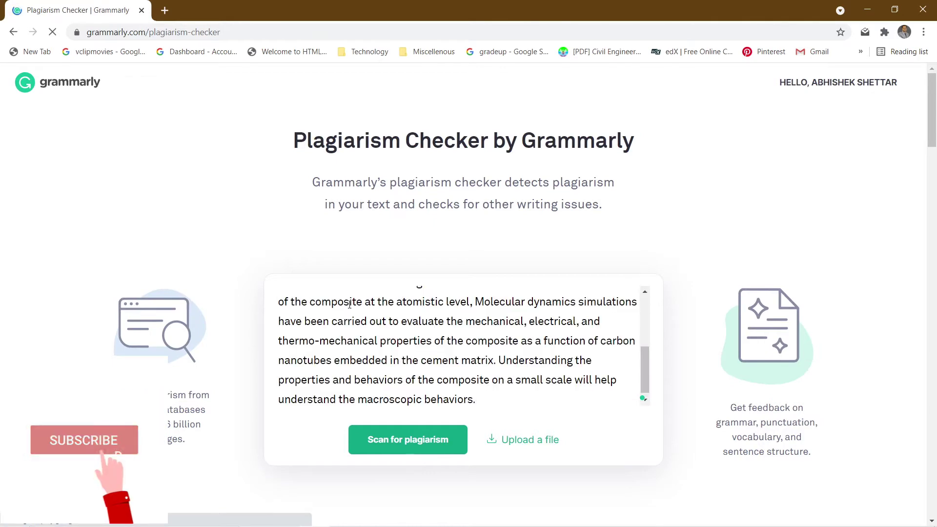
scroll(477, 375, up, 1)
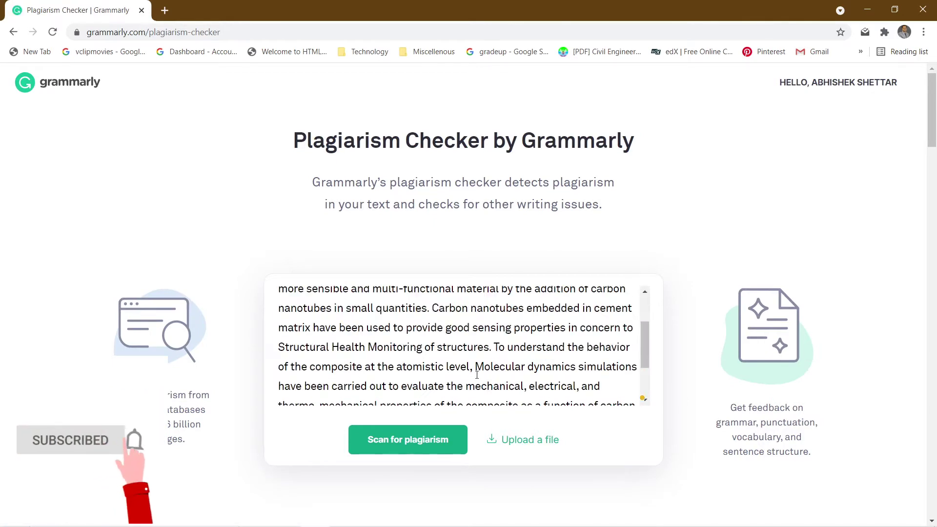
scroll(477, 375, up, 2)
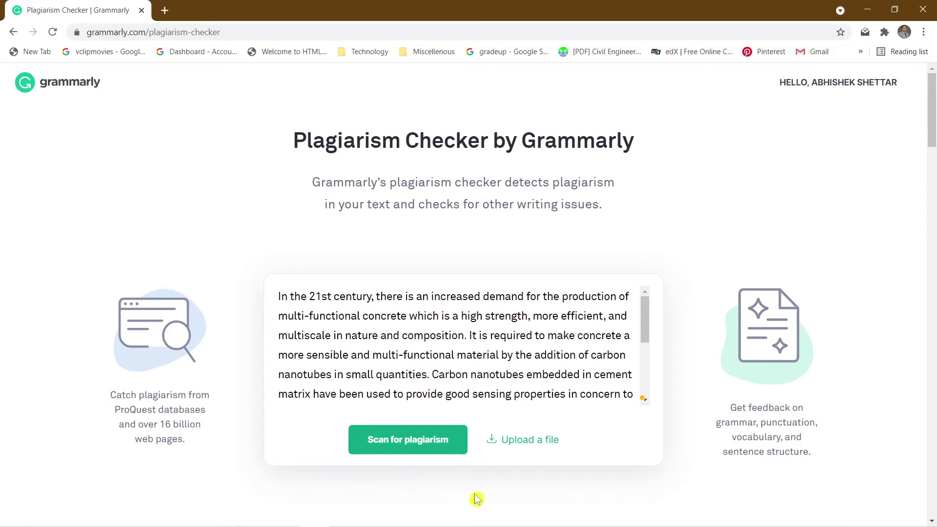
click(423, 442)
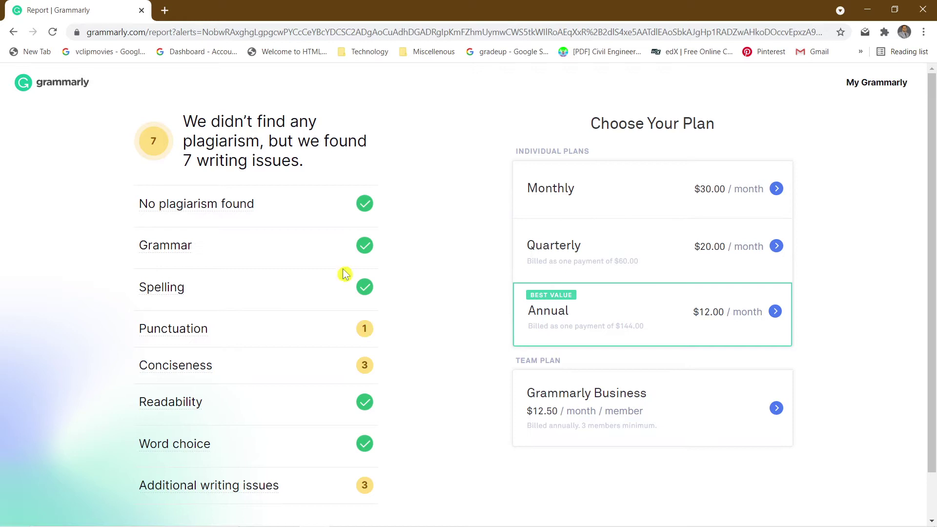
Return to Grammarly's checker and cut the abstract text out of the box
click(13, 32)
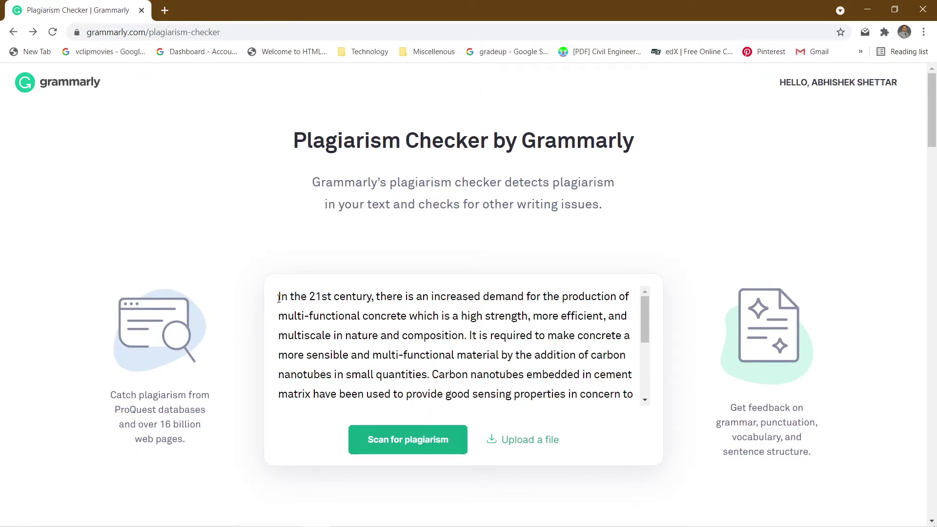
drag(279, 299, 652, 417)
key(ctrl+x)
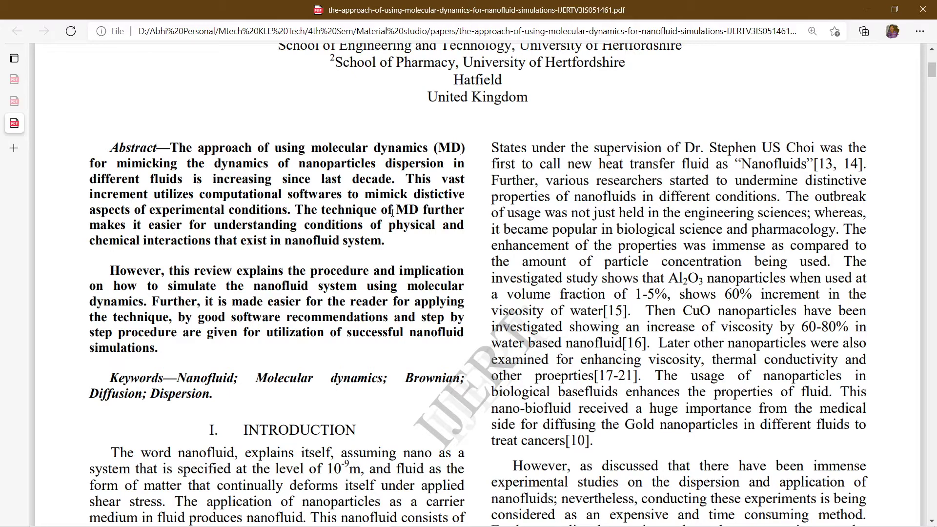
Highlight citations [1, 2], [3-6] and [17-21] in yellow in the PDF
scroll(402, 221, down, 3)
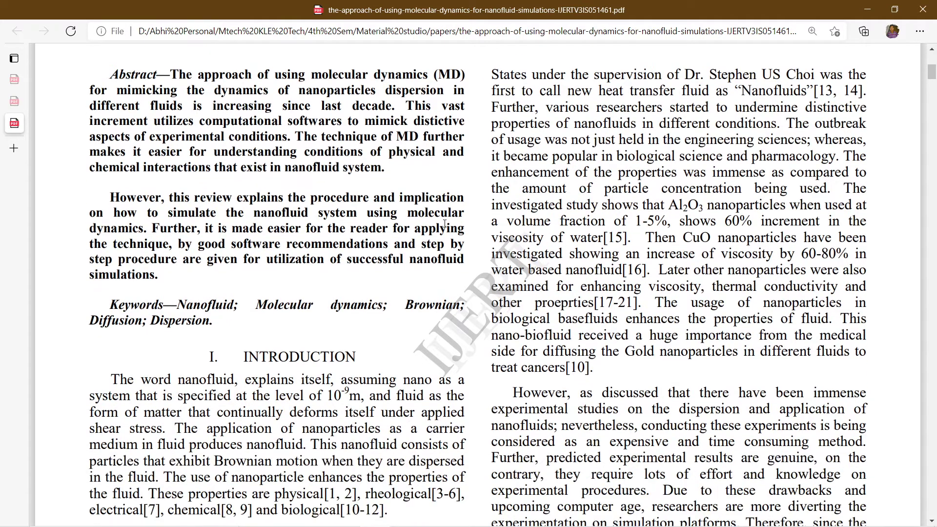
scroll(445, 224, down, 6)
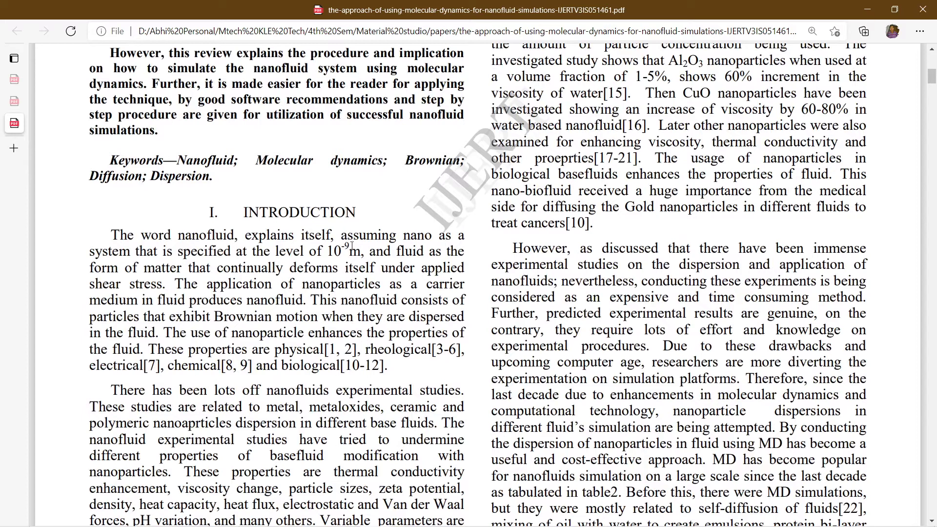
mouse_move(568, 56)
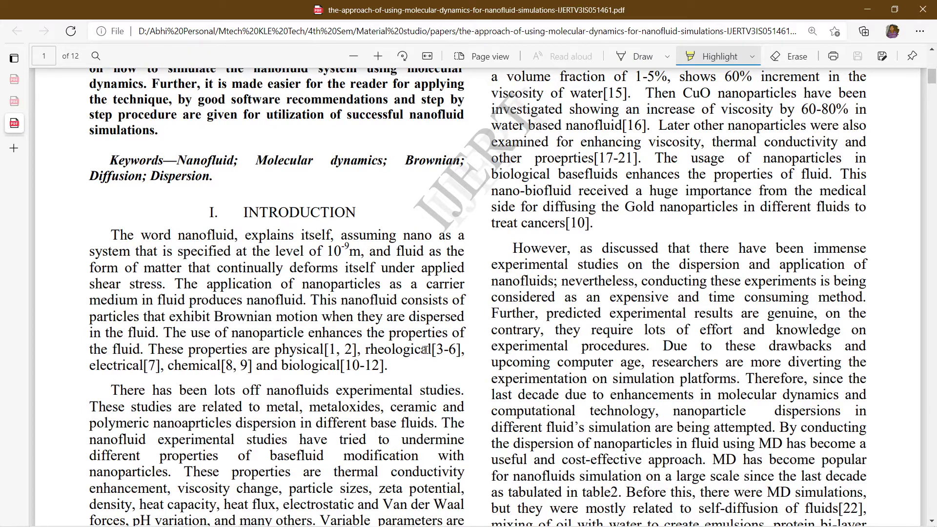
drag(325, 348, 361, 353)
drag(433, 351, 465, 351)
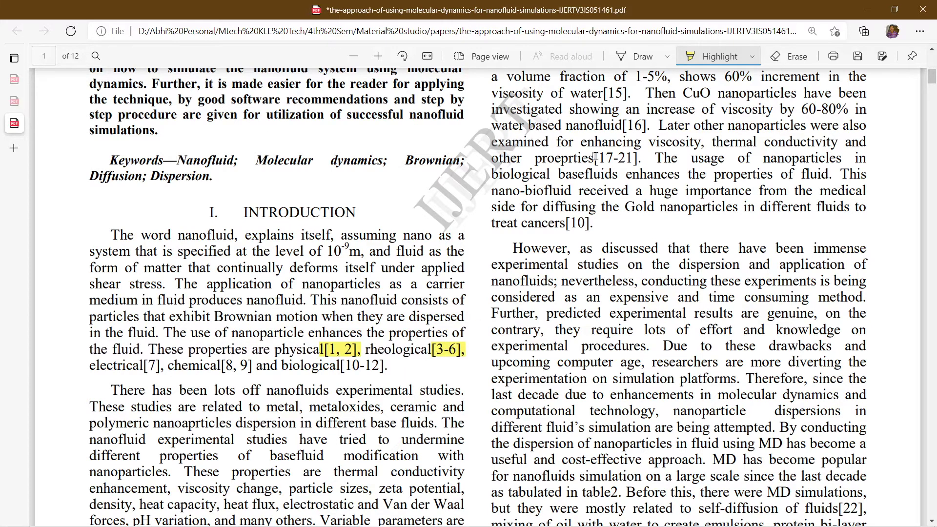
drag(595, 157, 640, 158)
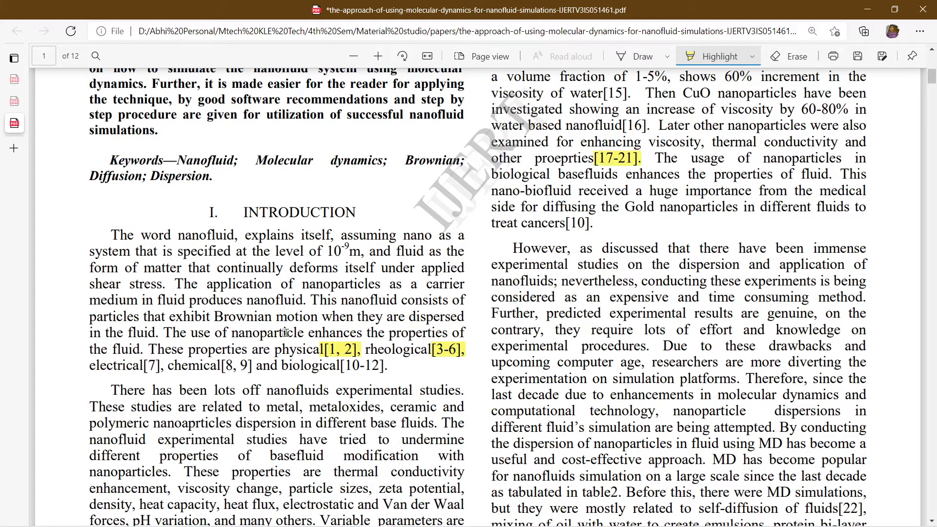
Highlight reference [13] further down the paper in yellow
scroll(285, 333, down, 15)
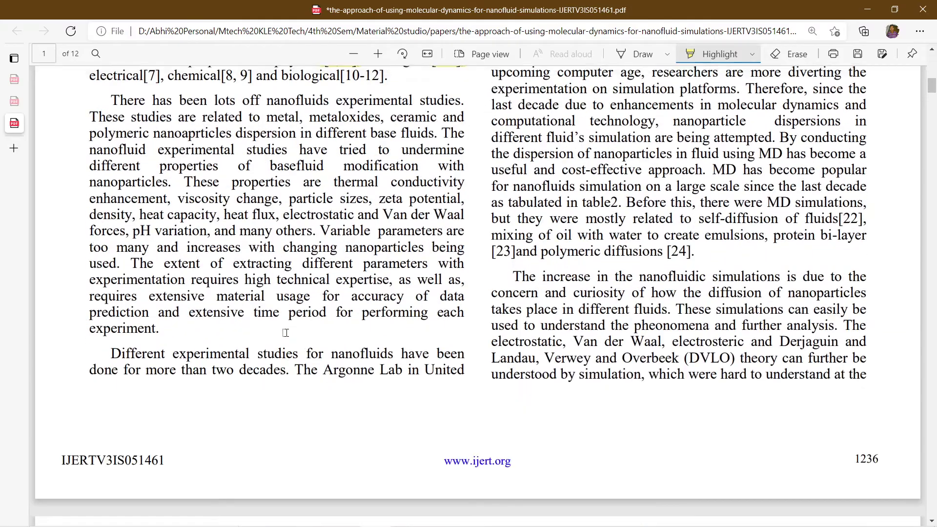
scroll(301, 334, down, 15)
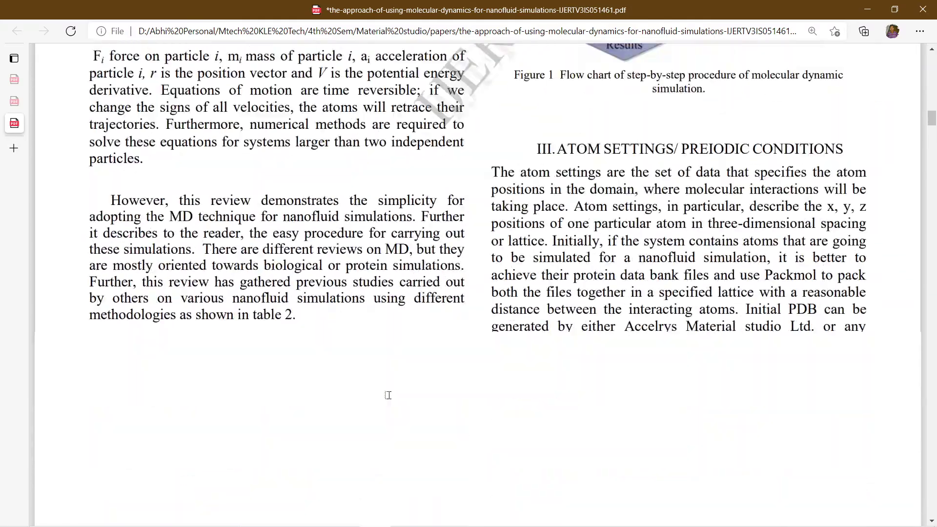
scroll(620, 343, down, 1)
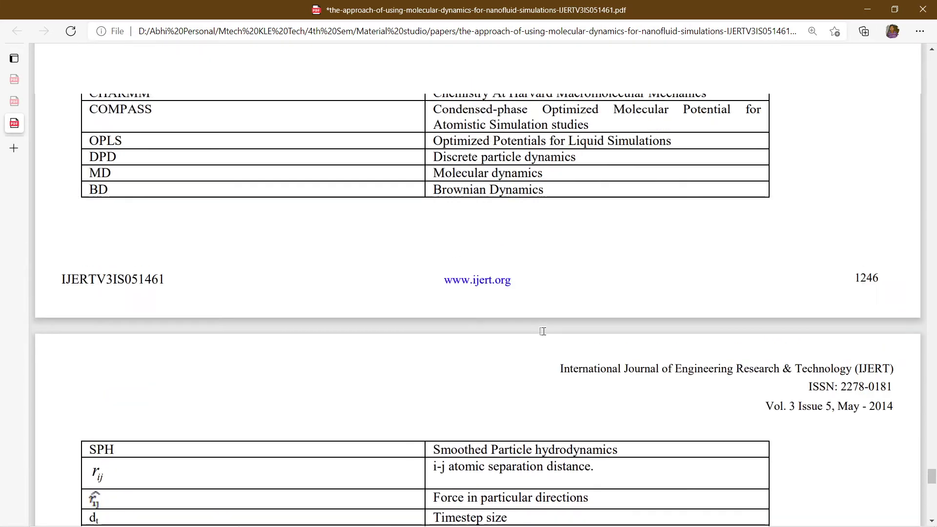
scroll(543, 331, up, 15)
scroll(542, 327, up, 10)
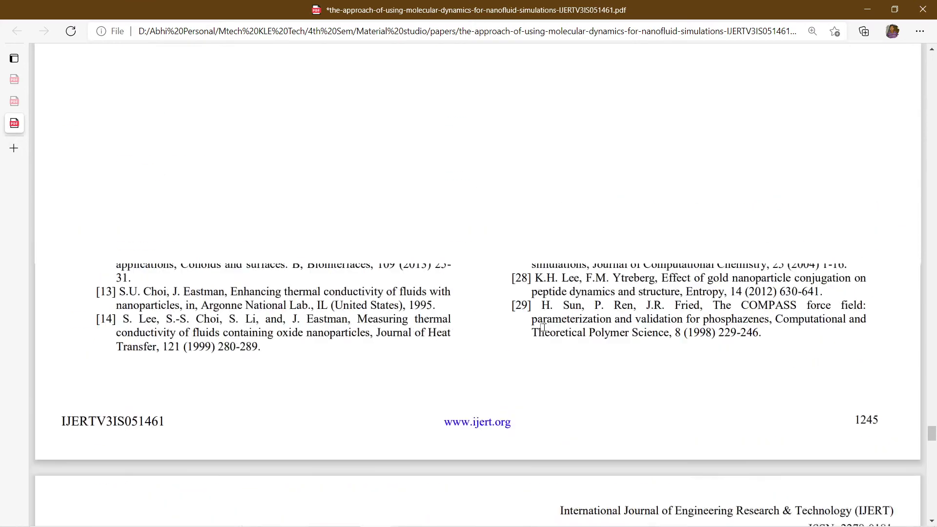
scroll(330, 371, down, 3)
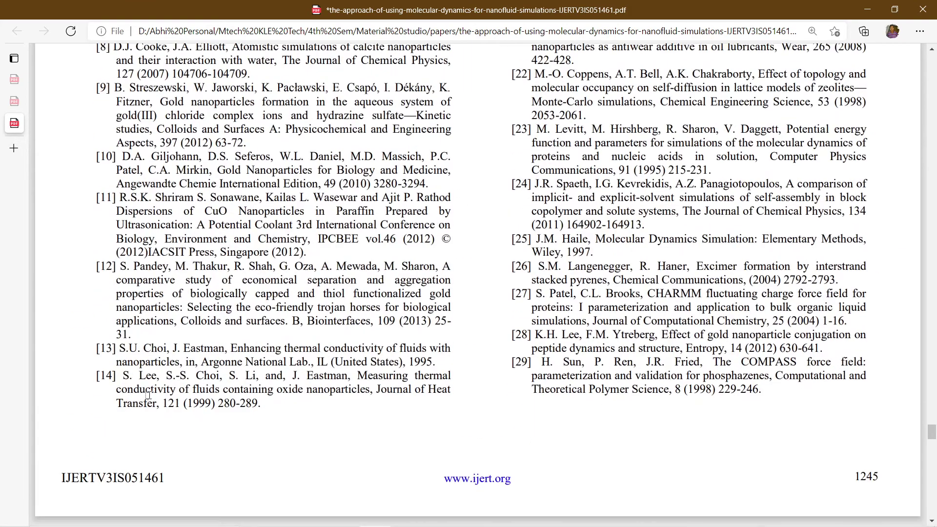
drag(116, 349, 443, 365)
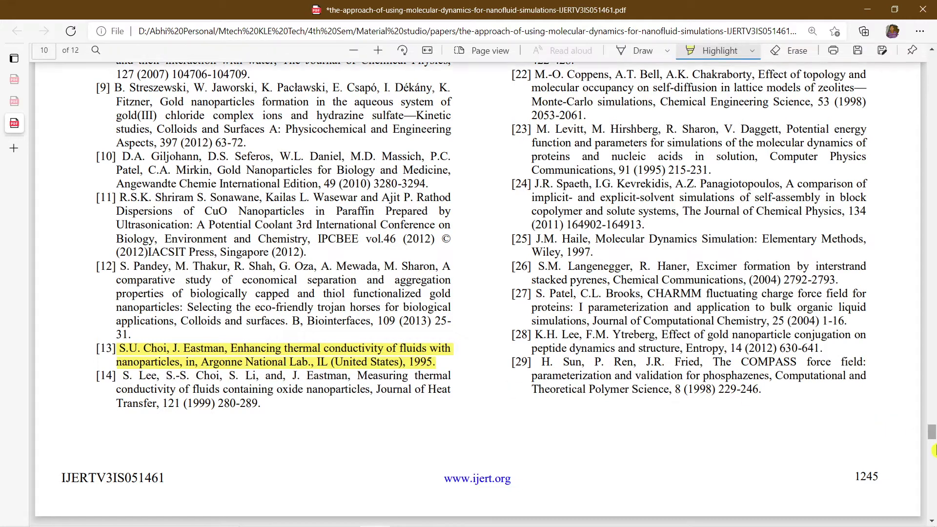
Select the paper's full Abstract text on page 1
drag(932, 432, 933, 72)
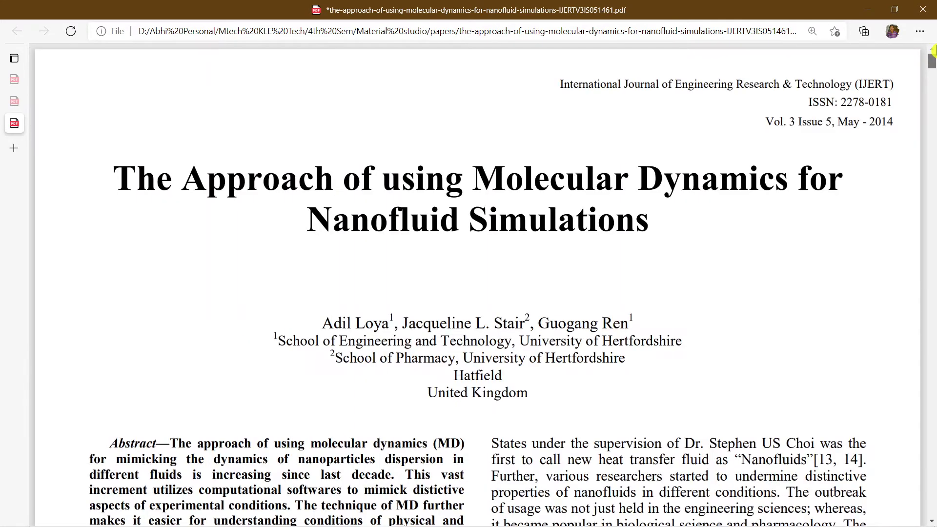
scroll(495, 331, down, 3)
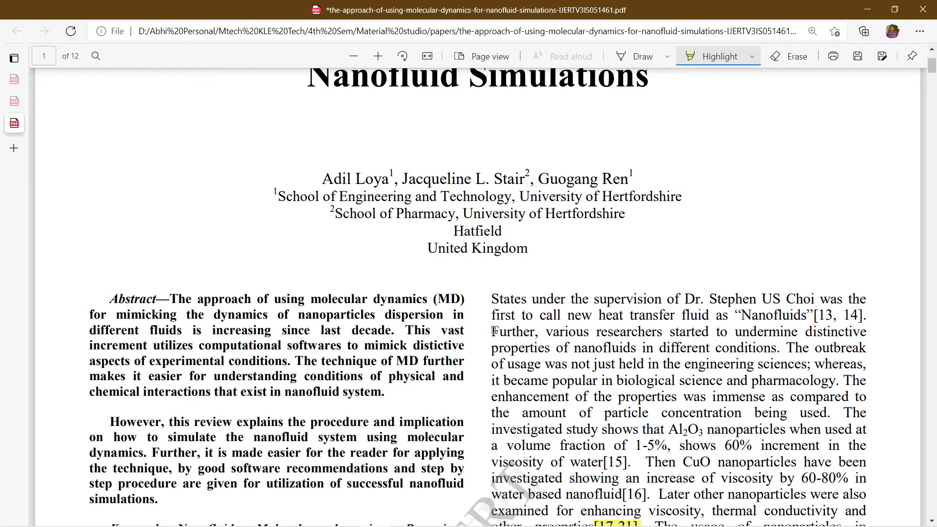
scroll(495, 331, down, 2)
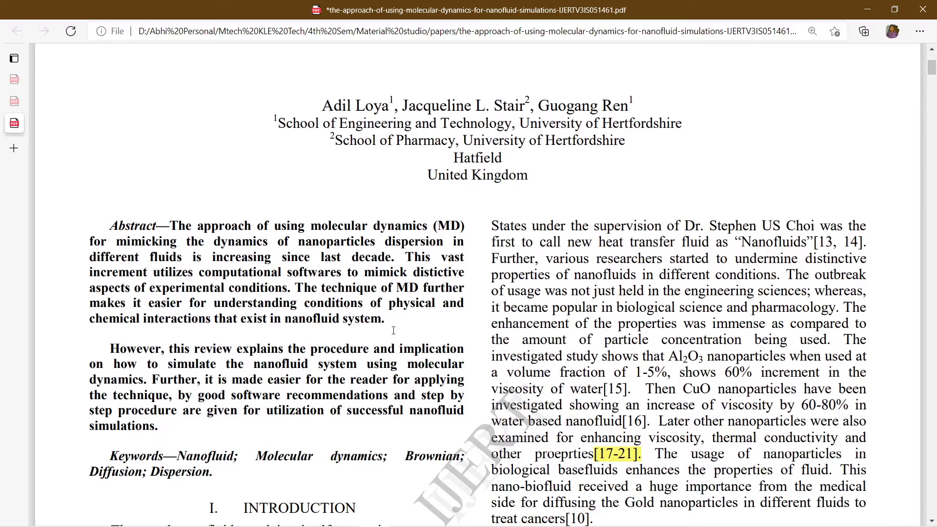
drag(109, 228, 164, 431)
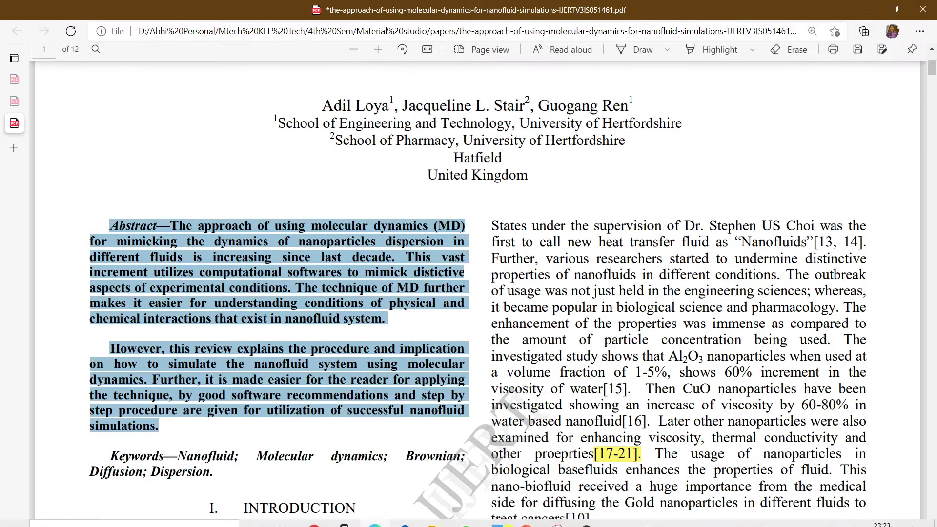
In Word, start a new page after page 60, paste the Abstract there and select it
click(495, 517)
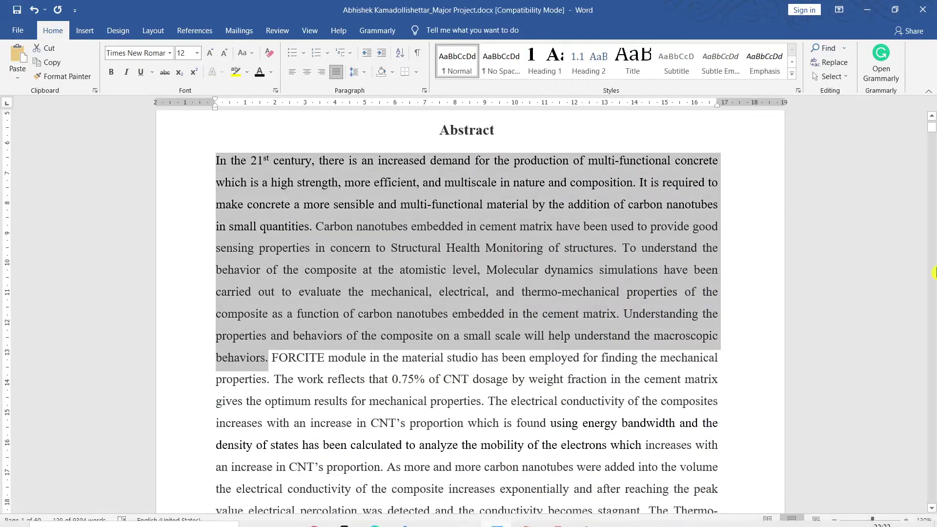
drag(932, 131, 901, 467)
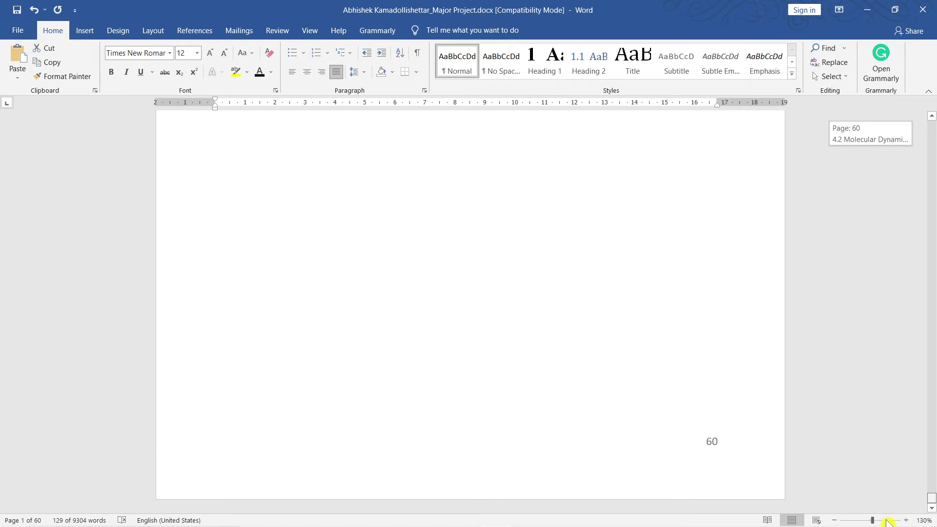
drag(887, 523, 888, 522)
click(354, 244)
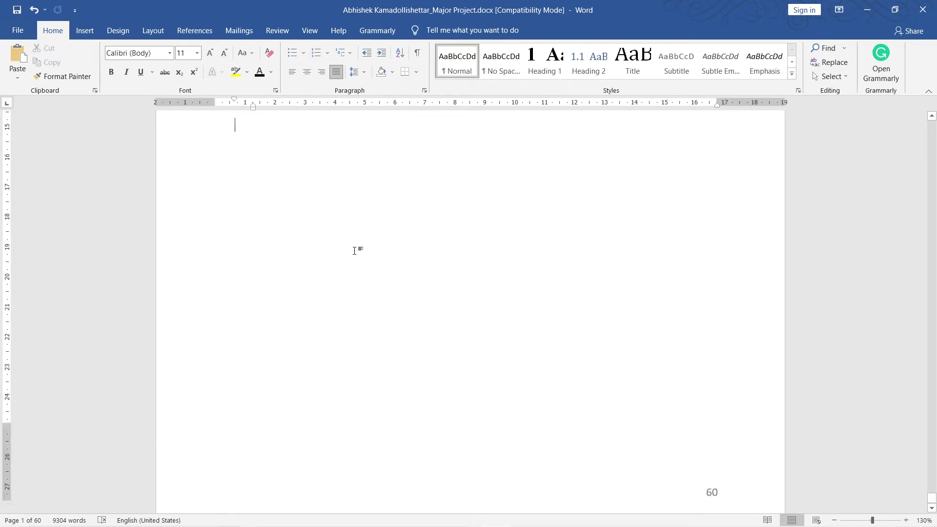
key(Return)
key(Return)
key(Return)
key(Return)
key(Return)
key(Return)
key(Return)
key(Return)
key(Return)
key(Return)
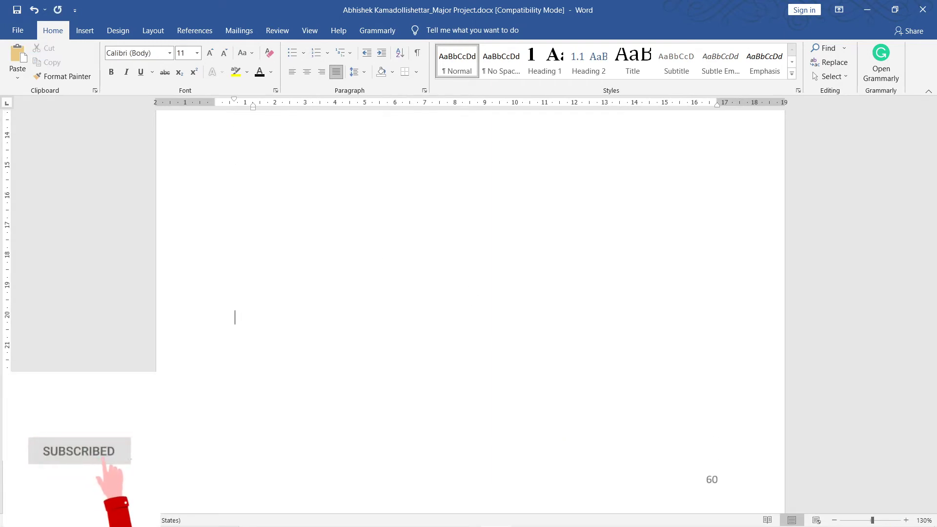
key(Return)
key(Return)
key(Return)
key(Return)
key(Return)
key(Return)
key(Return)
key(Return)
key(Return)
key(Return)
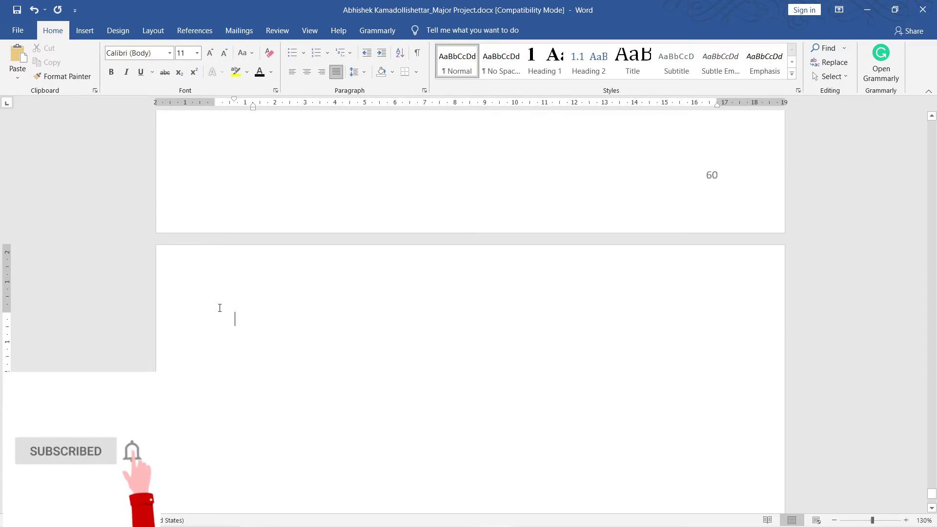
key(ctrl+v)
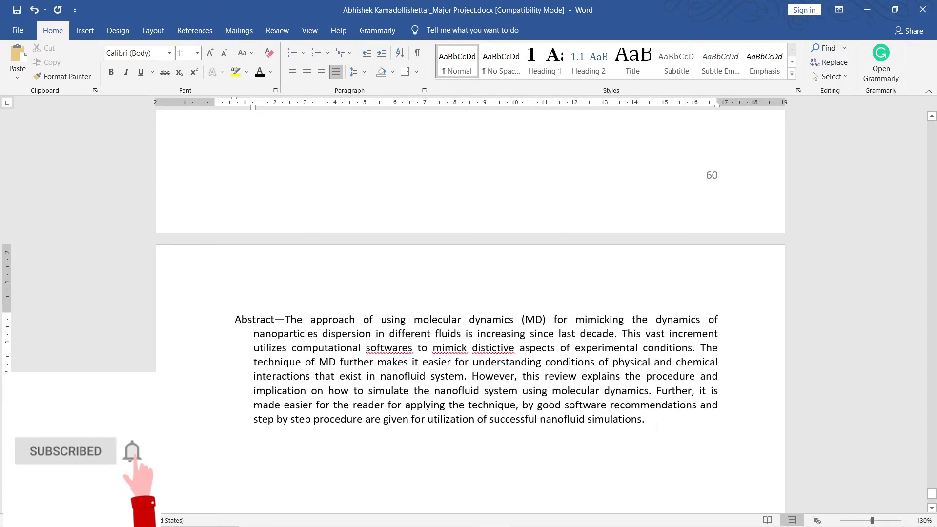
drag(655, 424, 178, 317)
key(ctrl+c)
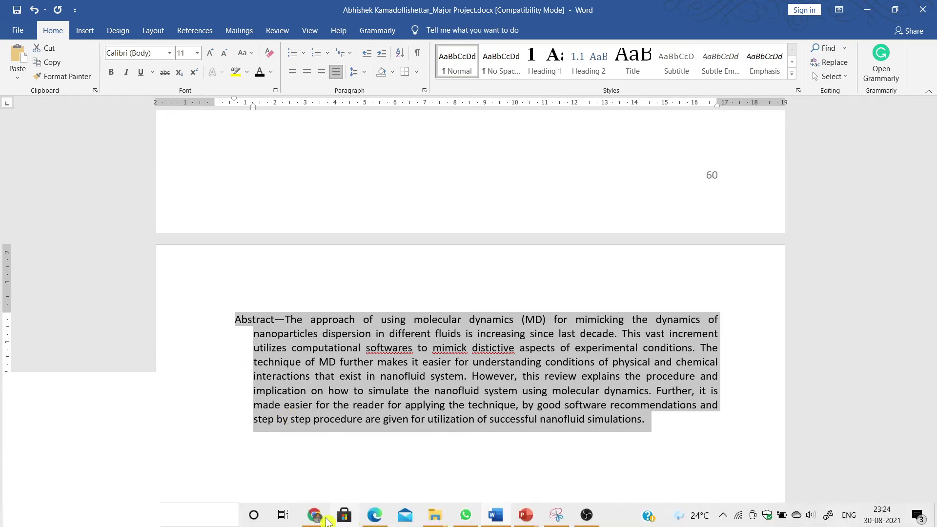
Paste the paper's Abstract into Grammarly and scan it: significant plagiarism and 12 writing issues
click(314, 515)
click(369, 299)
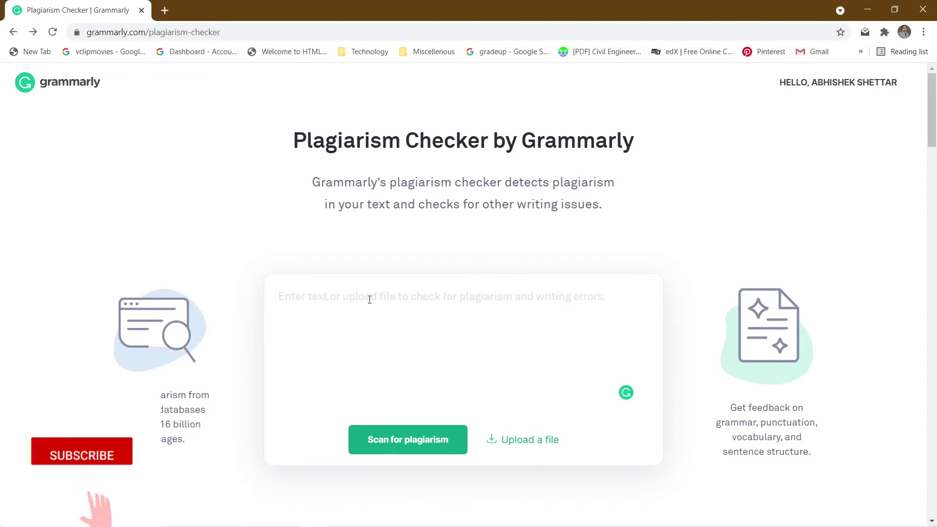
key(ctrl+v)
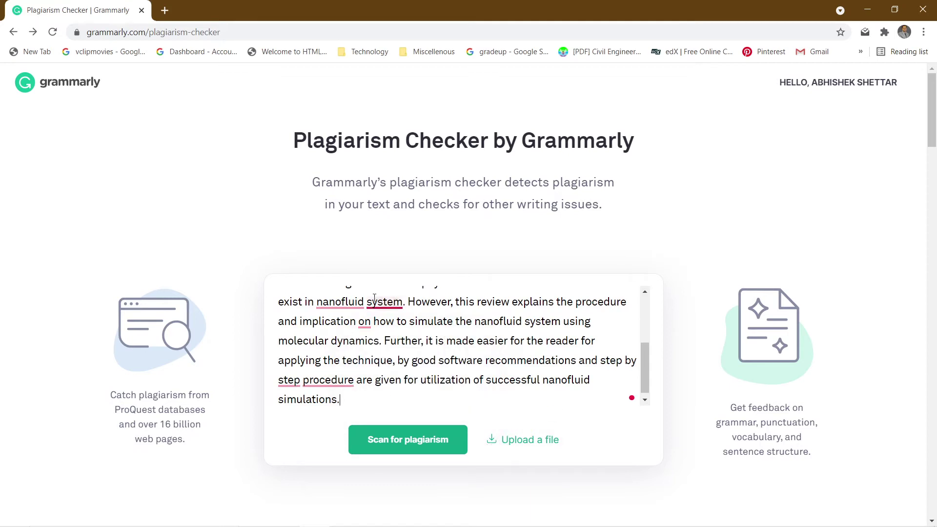
click(398, 451)
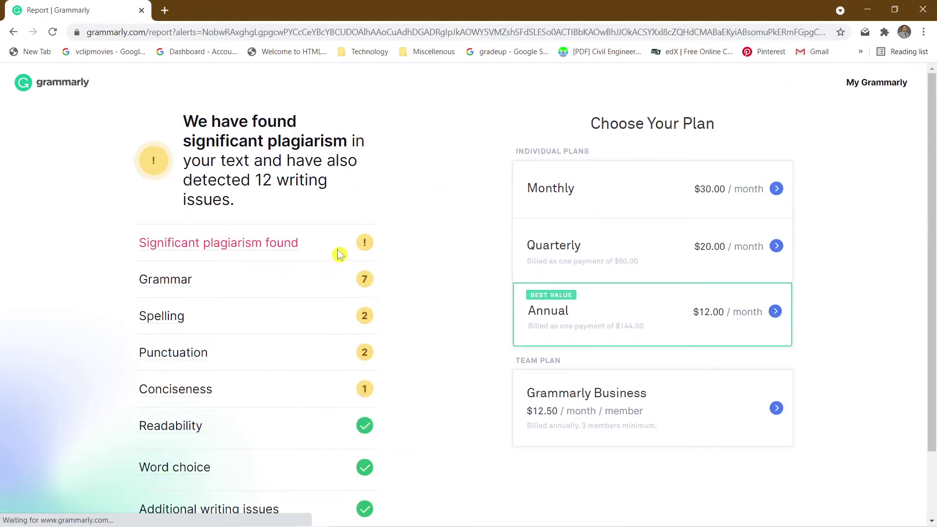
mouse_move(233, 242)
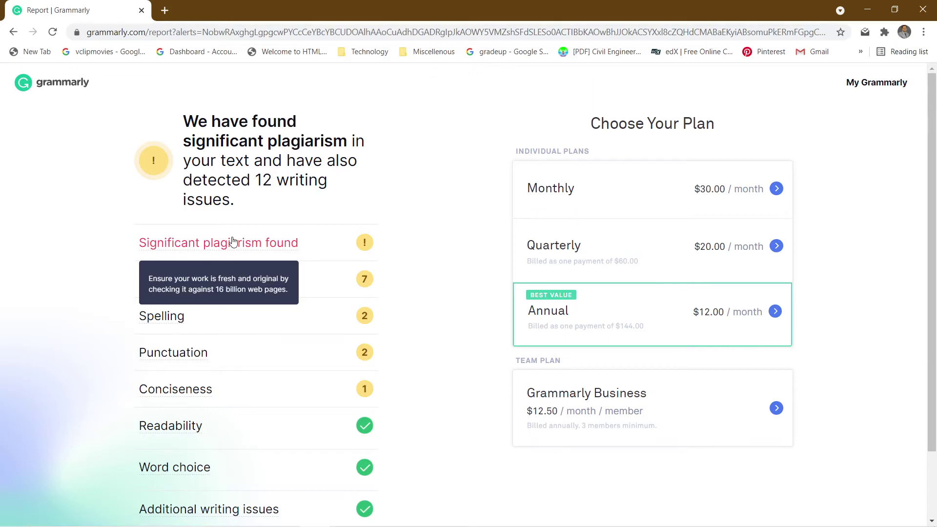
mouse_move(167, 326)
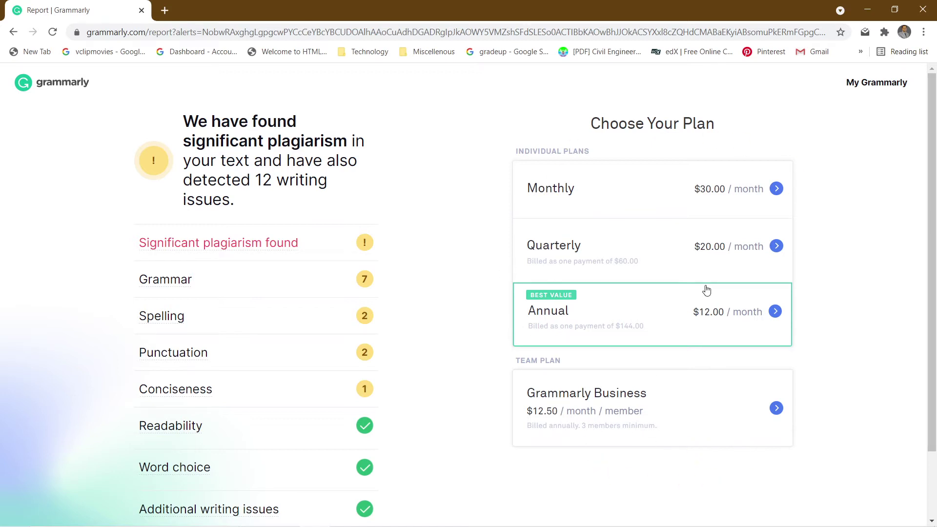
Go back twice to the "plagiarism checker" Google results and open the SmallSEOTools result
click(13, 32)
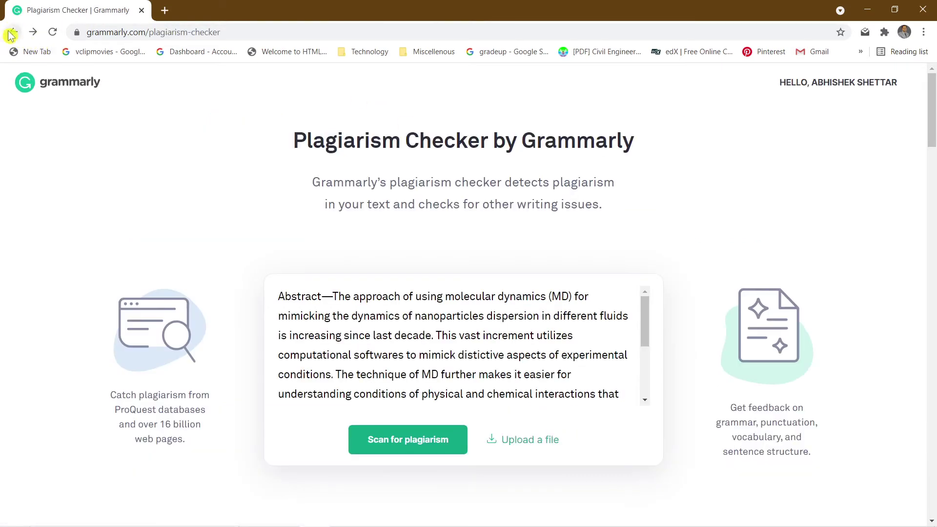
click(13, 32)
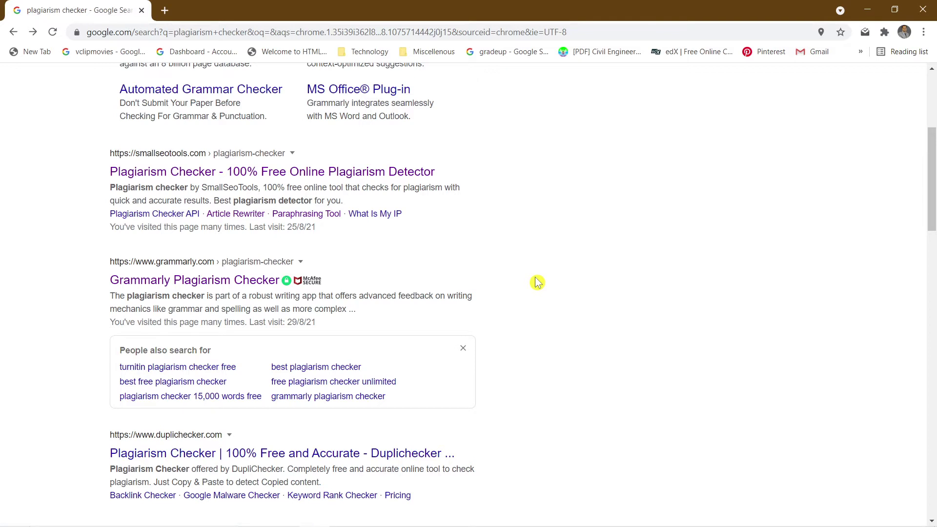
scroll(537, 282, down, 1)
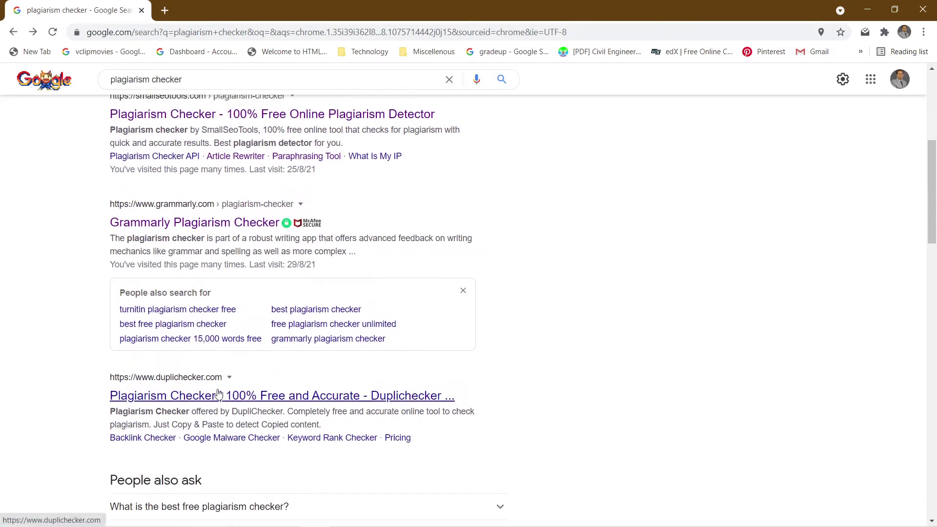
scroll(218, 394, up, 3)
click(184, 296)
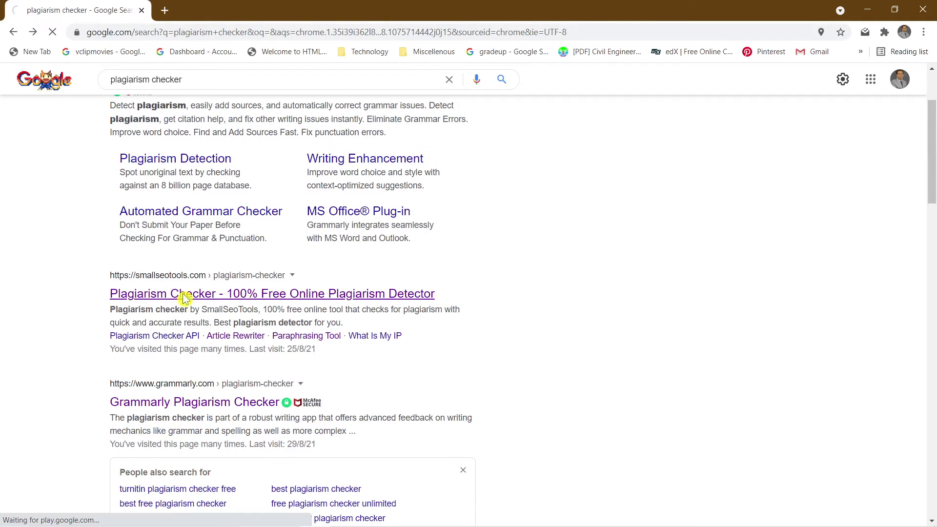
Block notifications, paste the abstract into SmallSEOTools, pass the captcha and check it: 60% plagiarised
scroll(187, 302, down, 2)
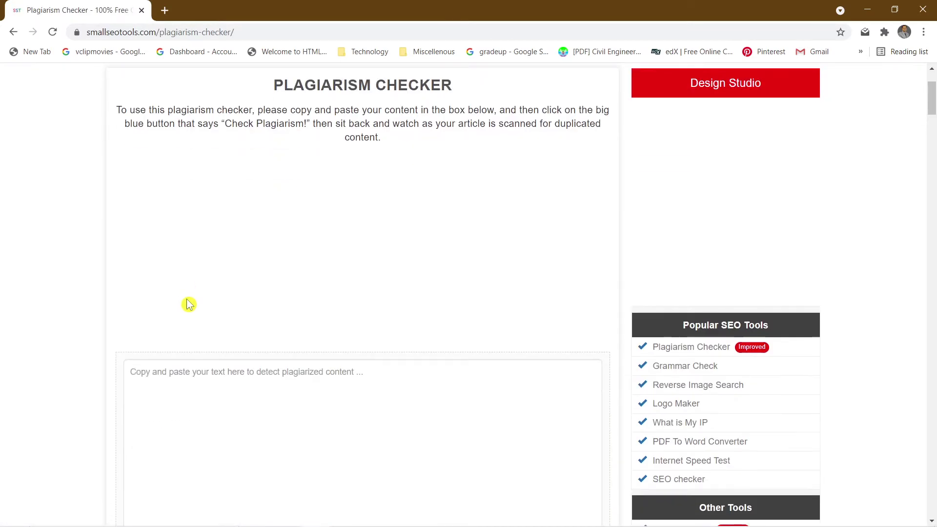
scroll(191, 305, down, 2)
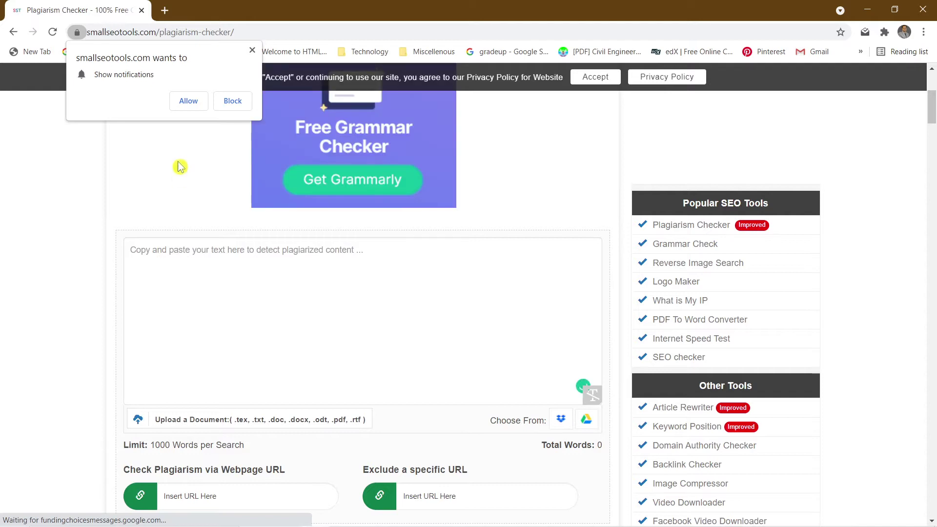
click(231, 100)
click(238, 264)
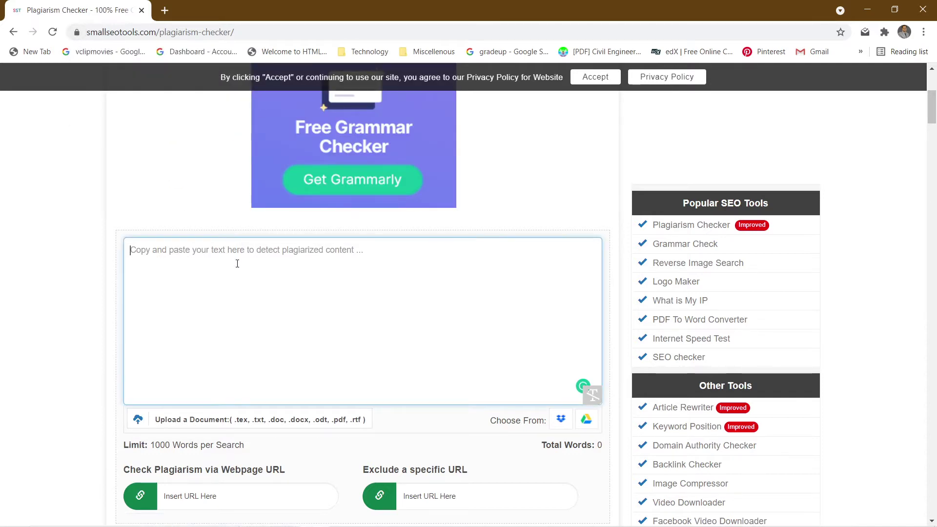
key(ctrl+v)
scroll(273, 349, down, 5)
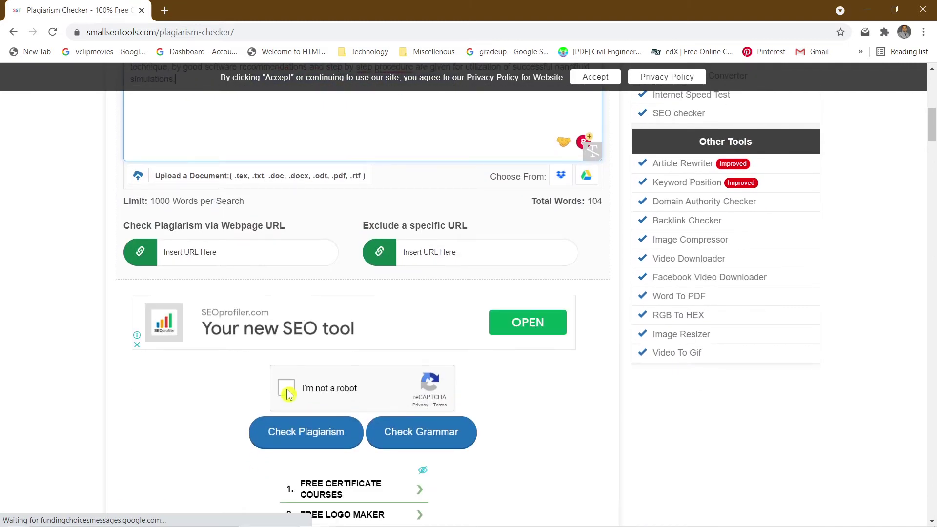
click(287, 390)
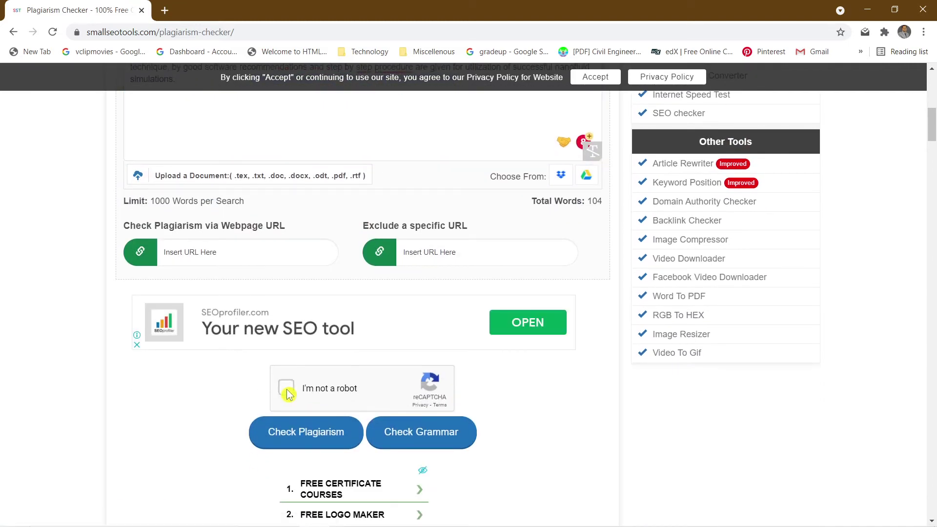
click(318, 439)
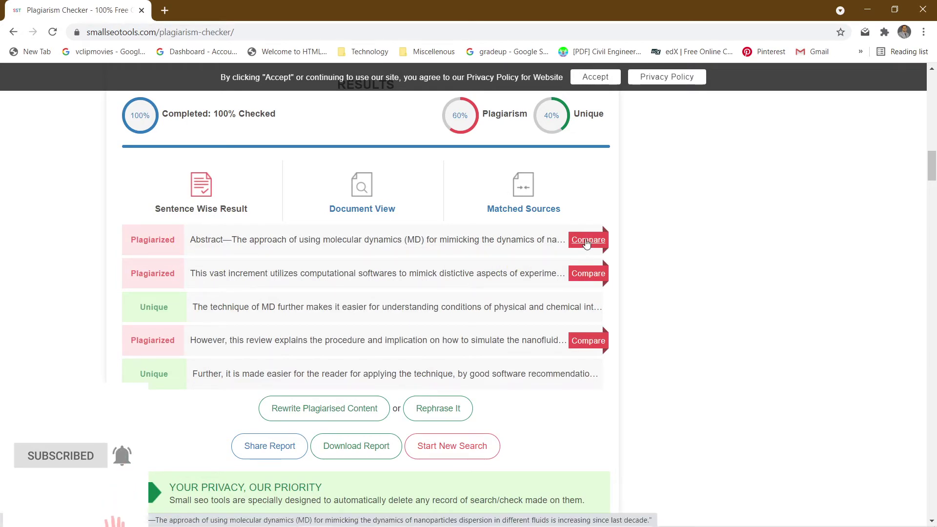
Compare the first plagiarised sentence against its web source, then return to the SmallSEOTools results
click(587, 241)
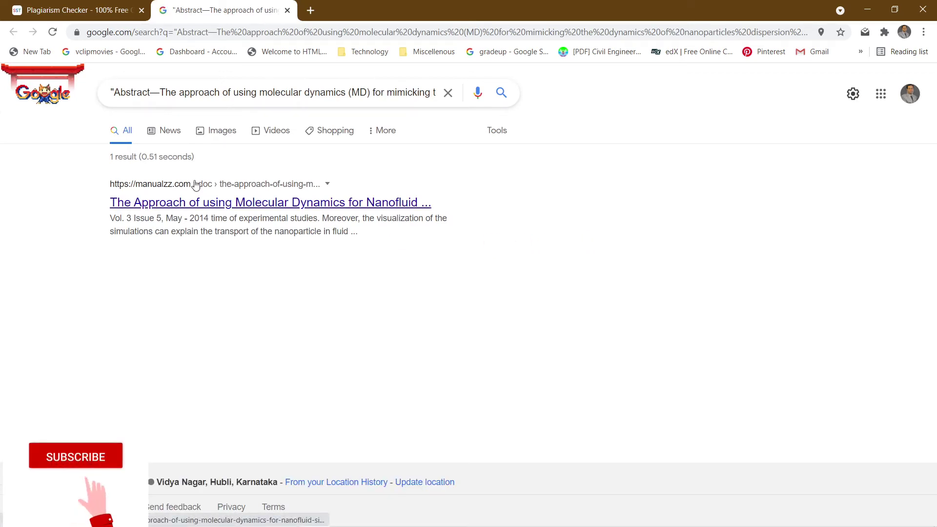
click(90, 14)
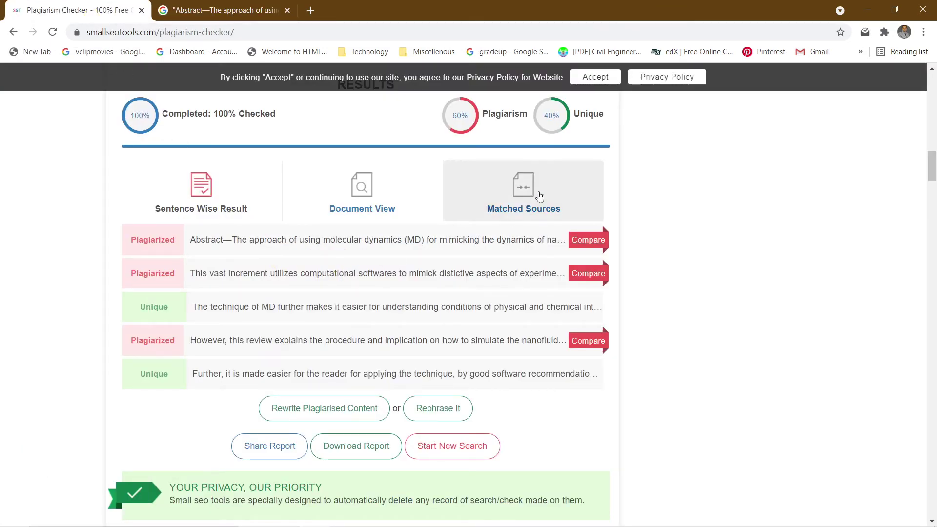
scroll(317, 278, down, 3)
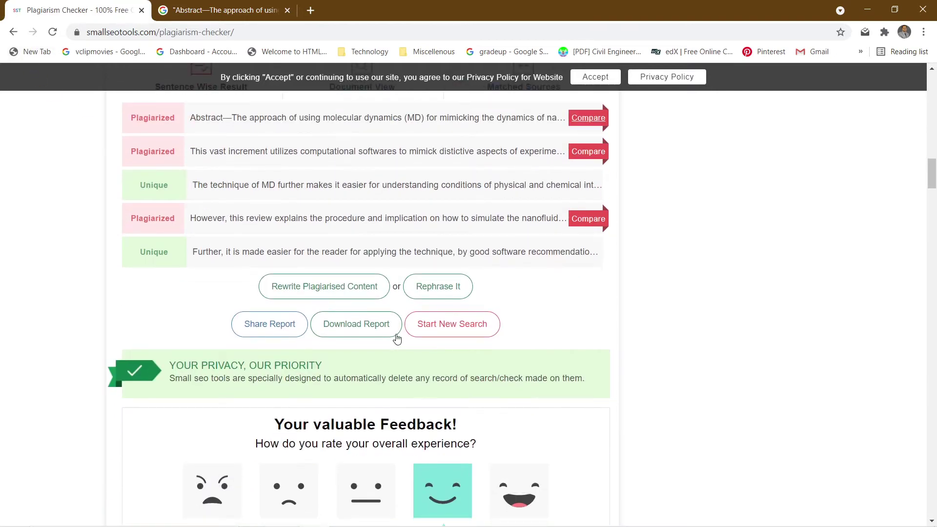
scroll(362, 332, up, 6)
scroll(354, 332, down, 4)
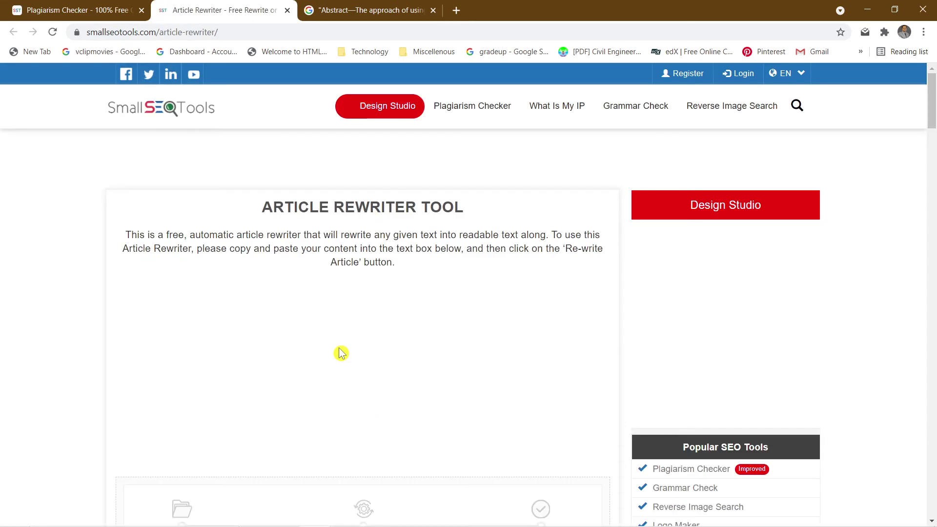
Run the Article Rewriter on the pasted abstract to get a 104-word rewritten version
scroll(340, 352, down, 5)
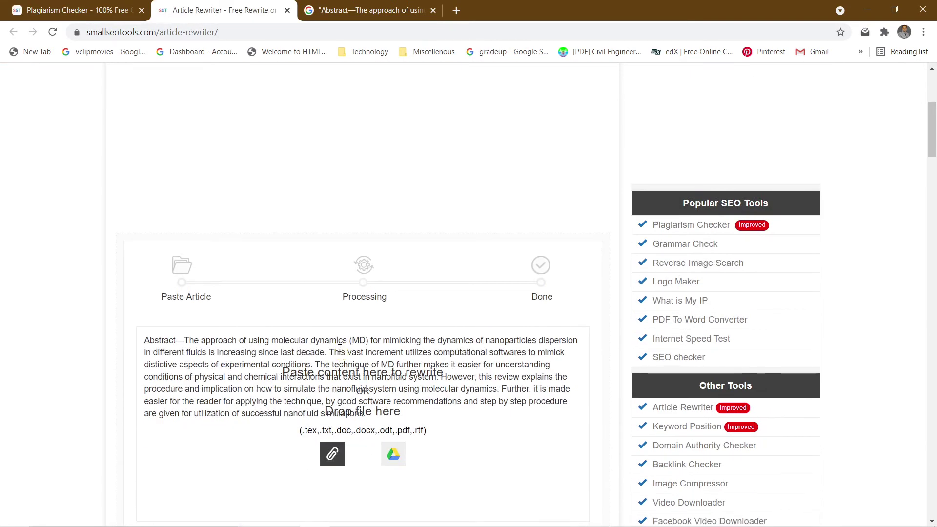
scroll(340, 348, down, 2)
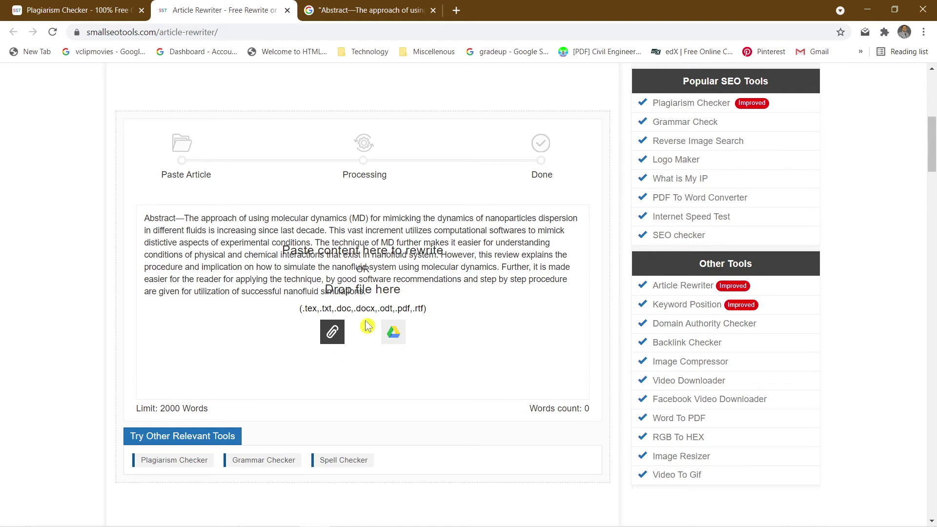
scroll(366, 293, up, 6)
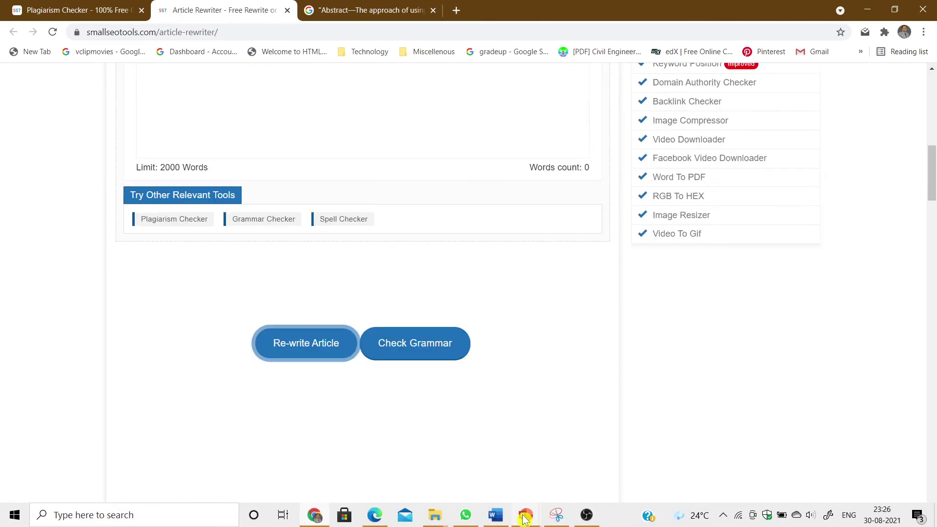
mouse_move(532, 517)
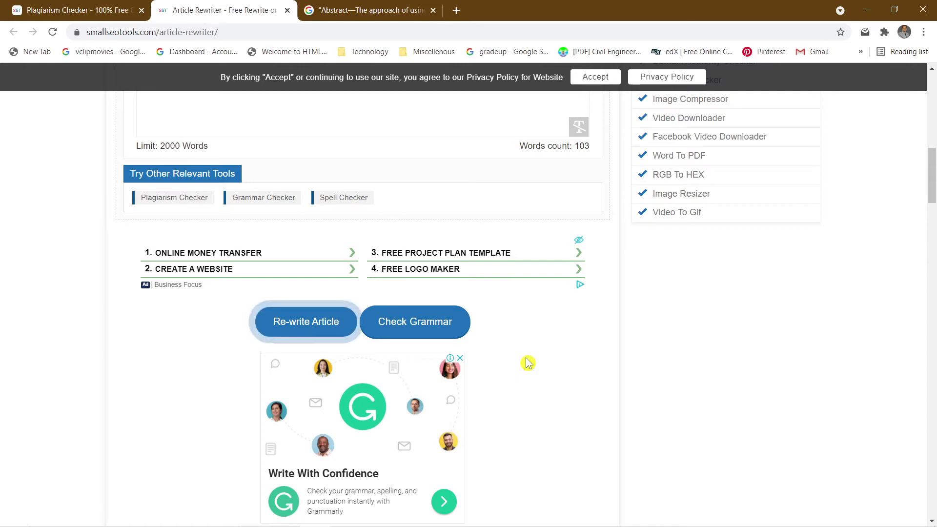
scroll(528, 363, up, 2)
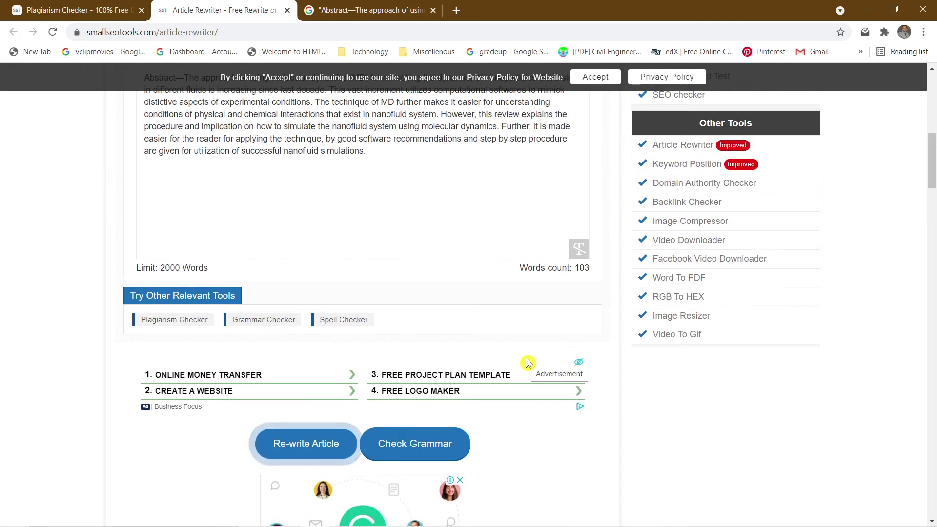
scroll(527, 363, up, 1)
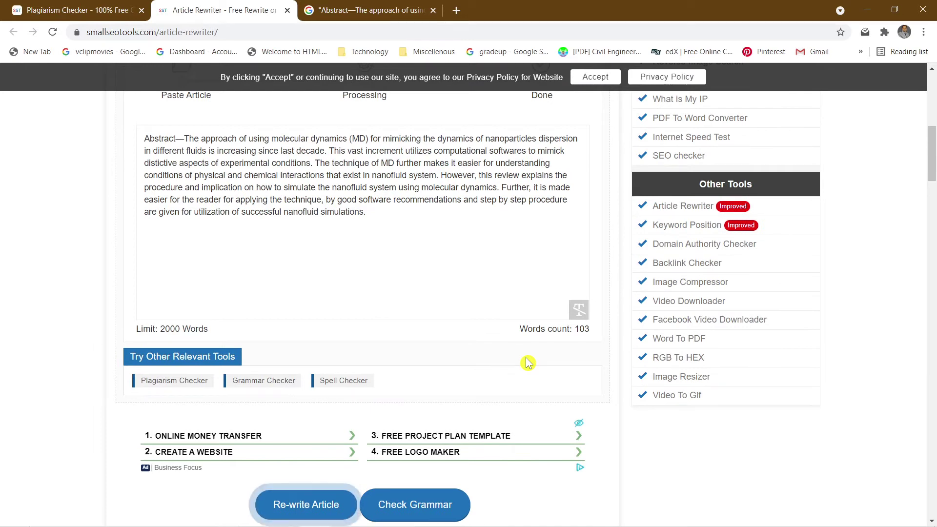
scroll(392, 350, up, 3)
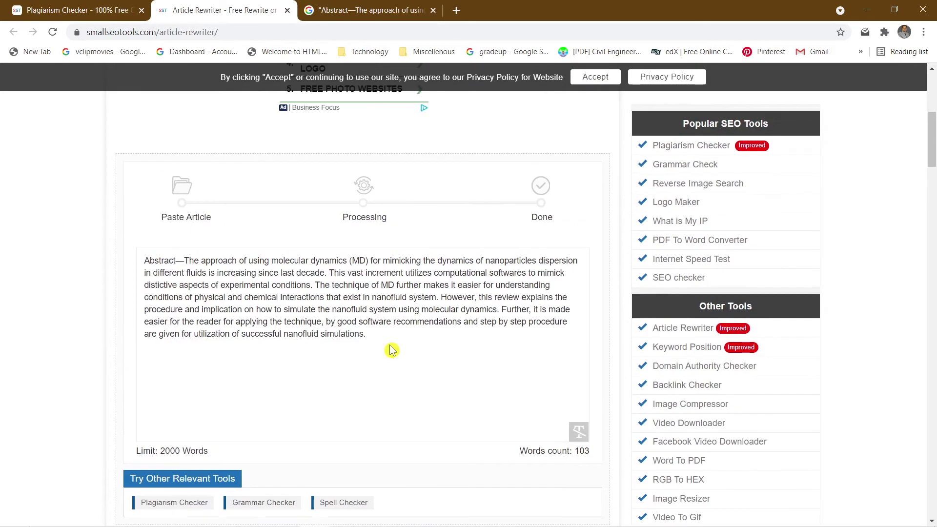
scroll(391, 350, down, 4)
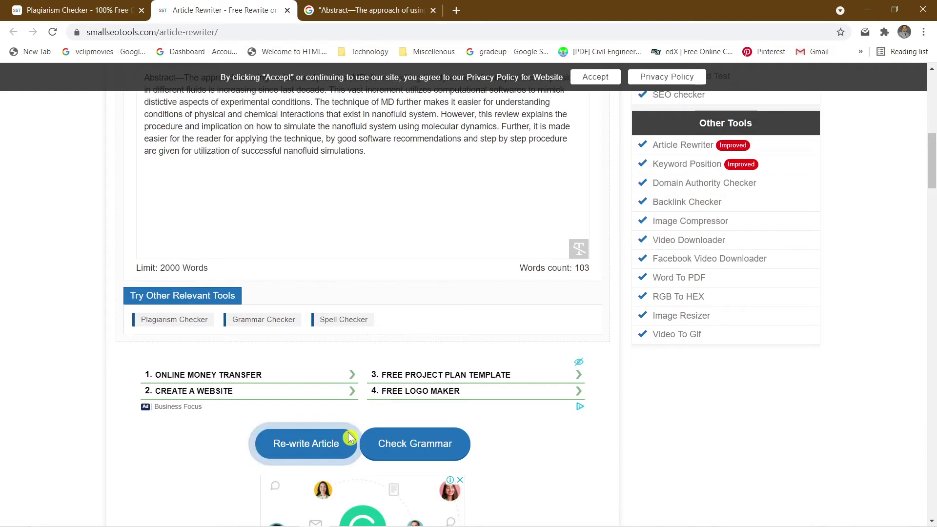
click(319, 452)
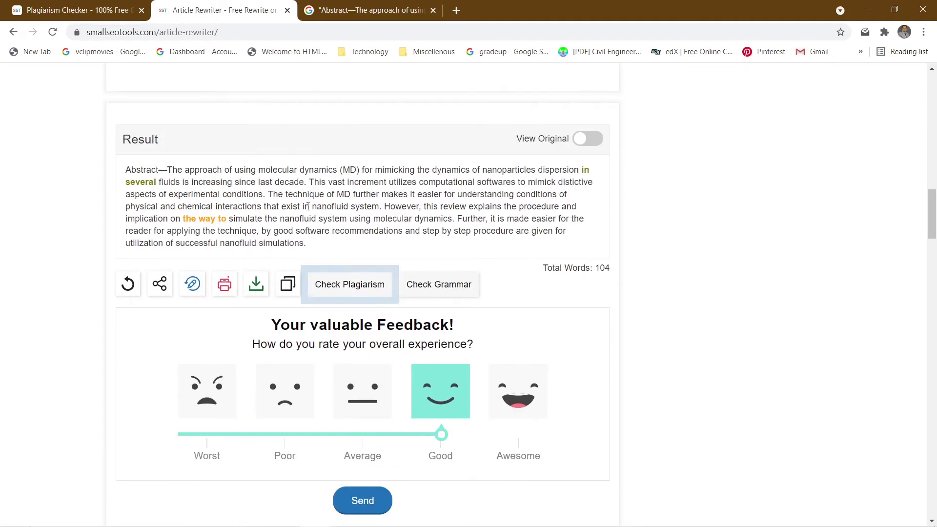
Turn on View Original to compare texts, highlighting the changed phrase 'the way to', then reload
click(579, 145)
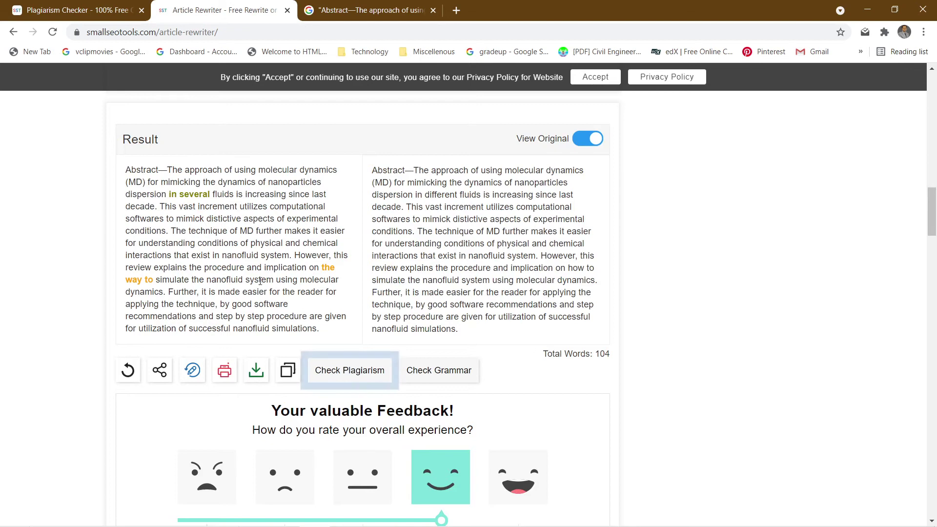
double_click(332, 271)
drag(335, 276, 154, 289)
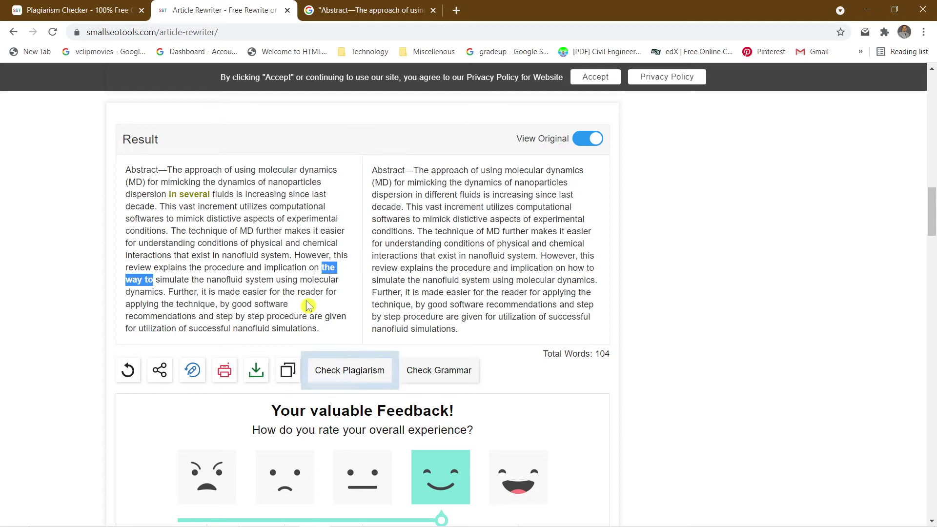
click(337, 306)
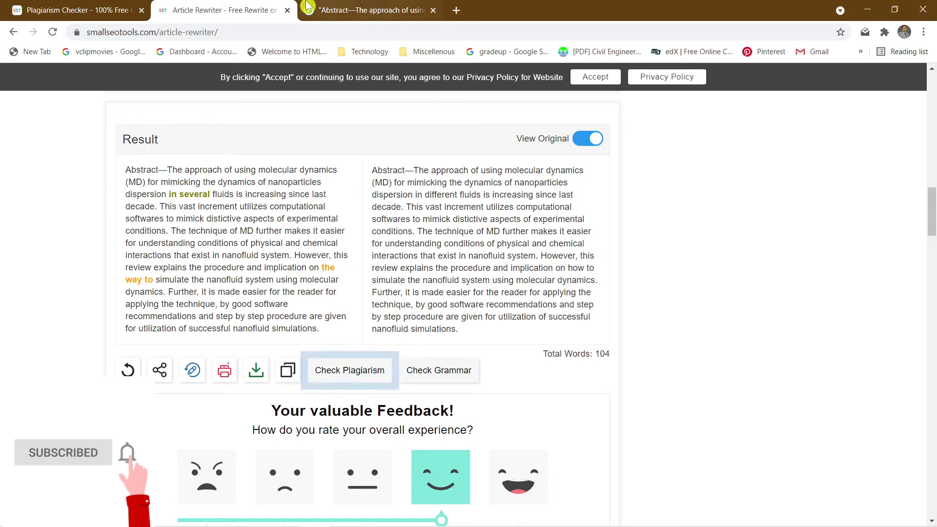
click(14, 32)
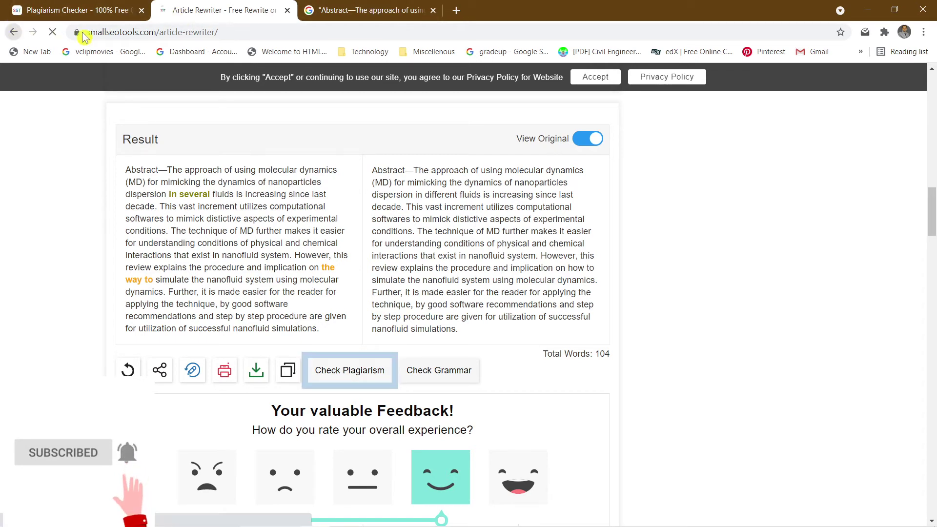
Close the rewriter tab, search Google for 'quillbot' and open the QuillBot Paraphrasing Tool
click(287, 10)
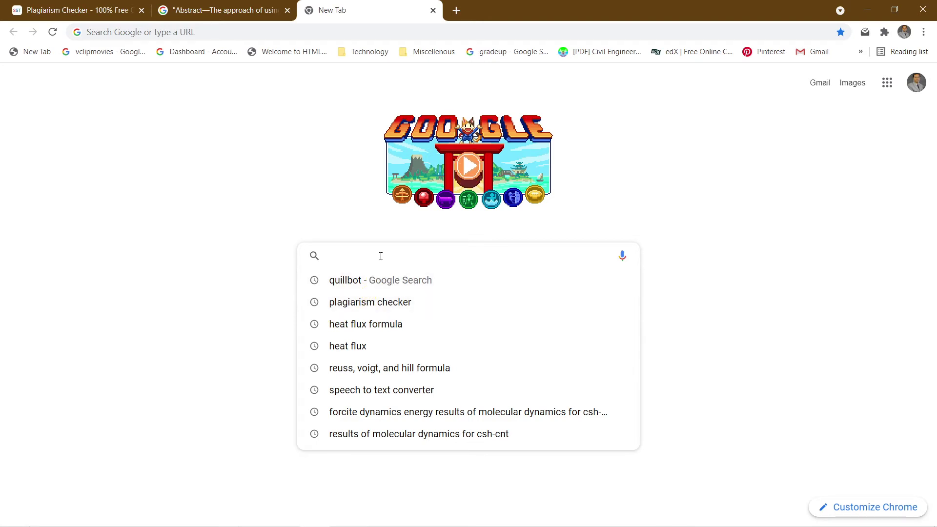
text(qui)
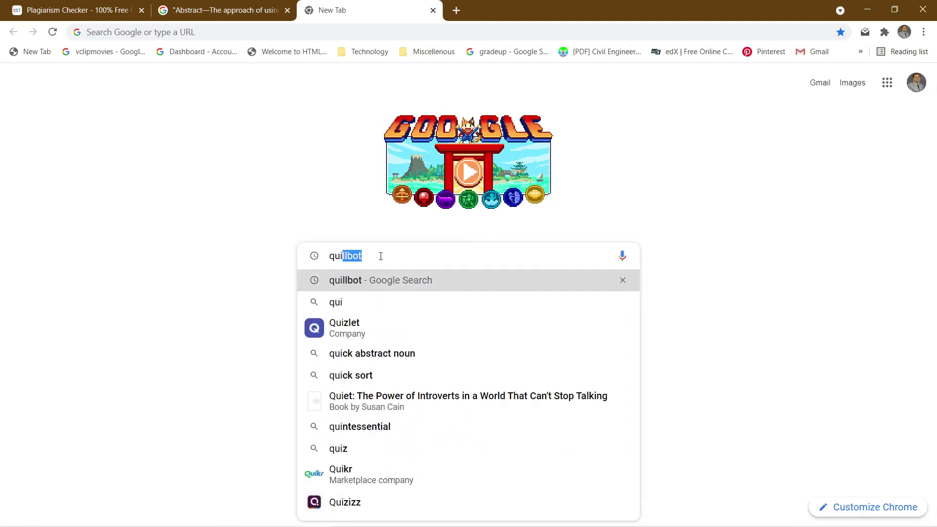
text(llbot)
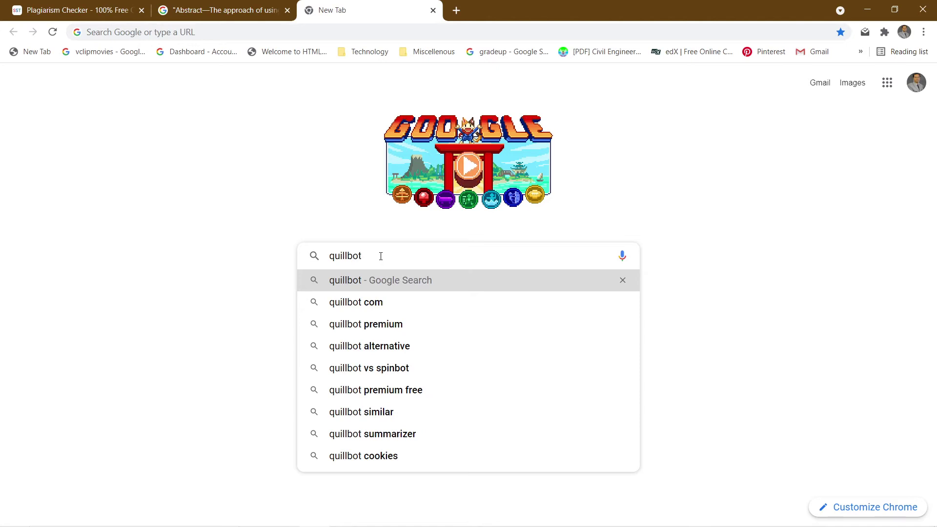
key(Return)
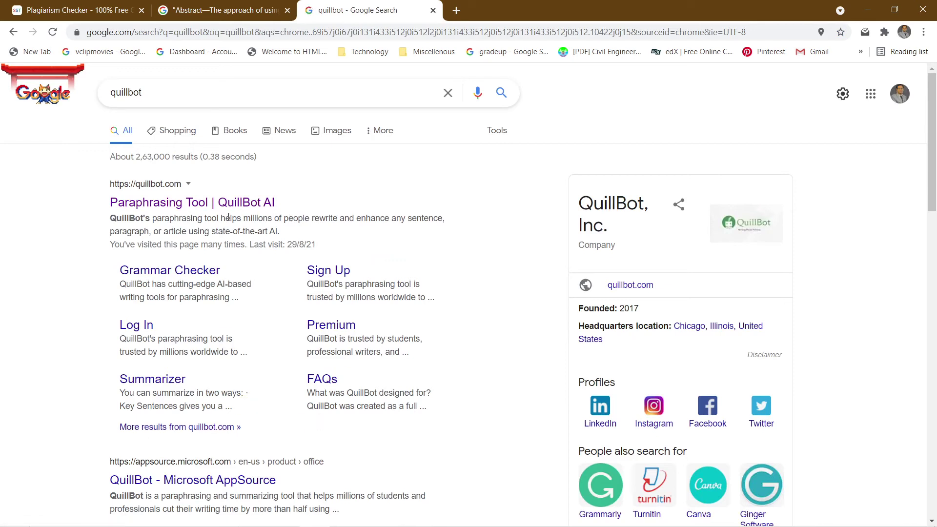
click(190, 209)
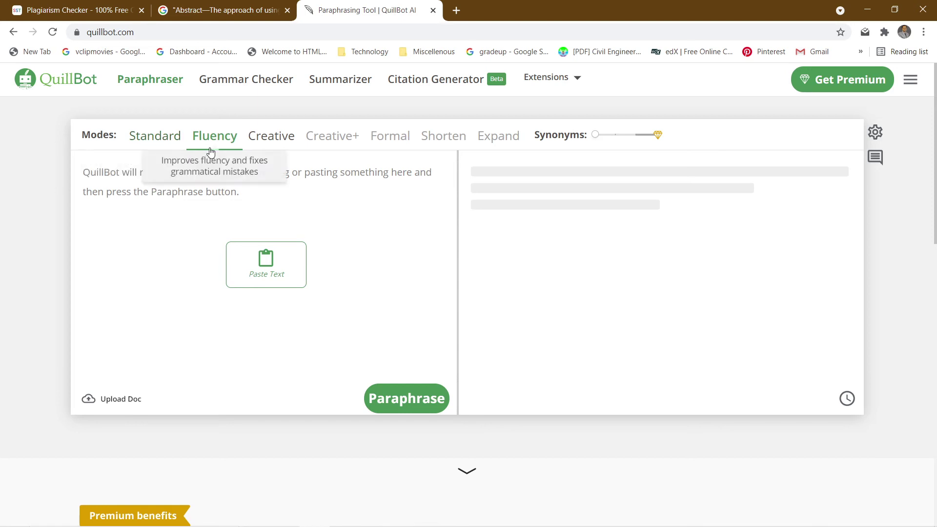
Paste the abstract into QuillBot's empty paraphraser input box
click(139, 178)
text(Abstract—The approach of using molecular dynamics (MD) for mimicking the dynamics of nanoparticles dispersion in different fluids is increasing since last decade. This vast increment utilizes computational softwares to mimick distictive aspects of experimental conditions. The technique of MD further makes it easier for understanding conditions of physical and chemical interactions that exist in nanofluid system. However, this review explains the procedure and implication on how to simulate the nanofluid system using molecular dynamics. Further, it is made easier for the reader for applying the technique, by good software recommendations and step by step procedure are given for utilization of successful nanofluid simulations.)
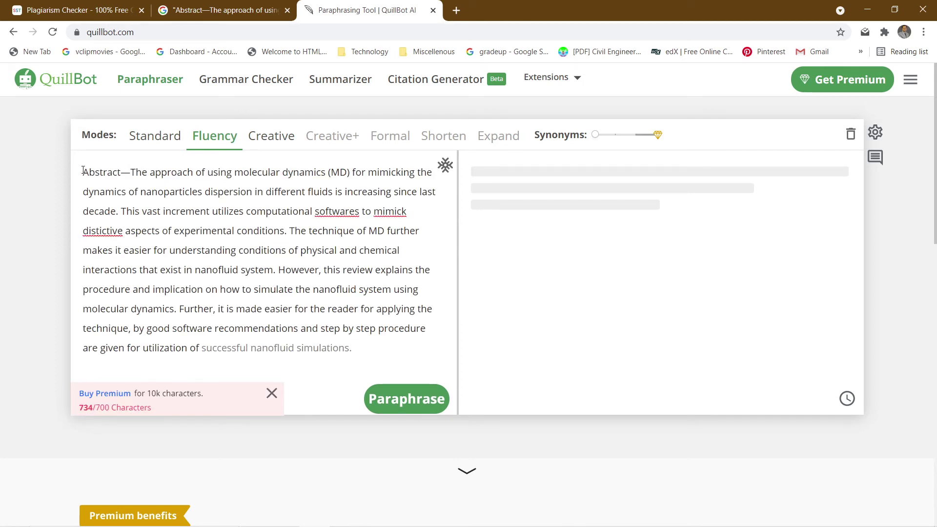
drag(83, 171, 225, 361)
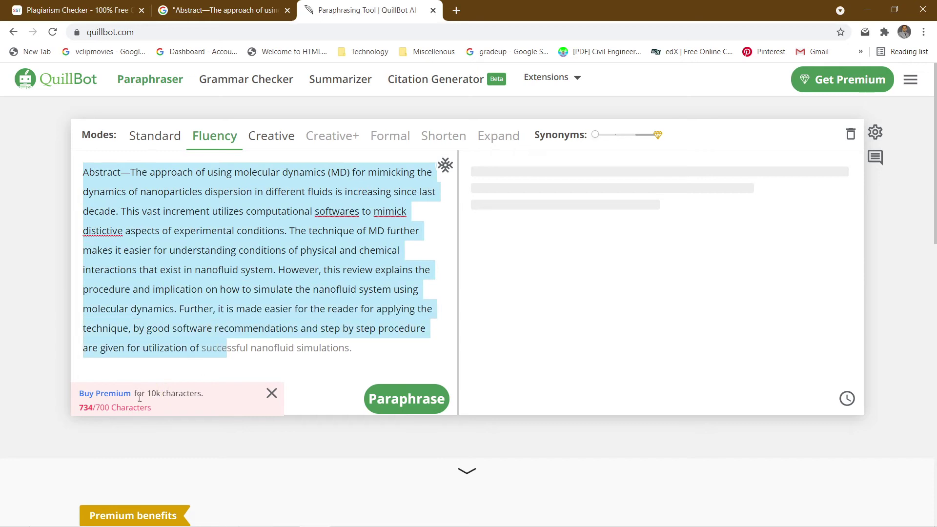
scroll(234, 345, down, 1)
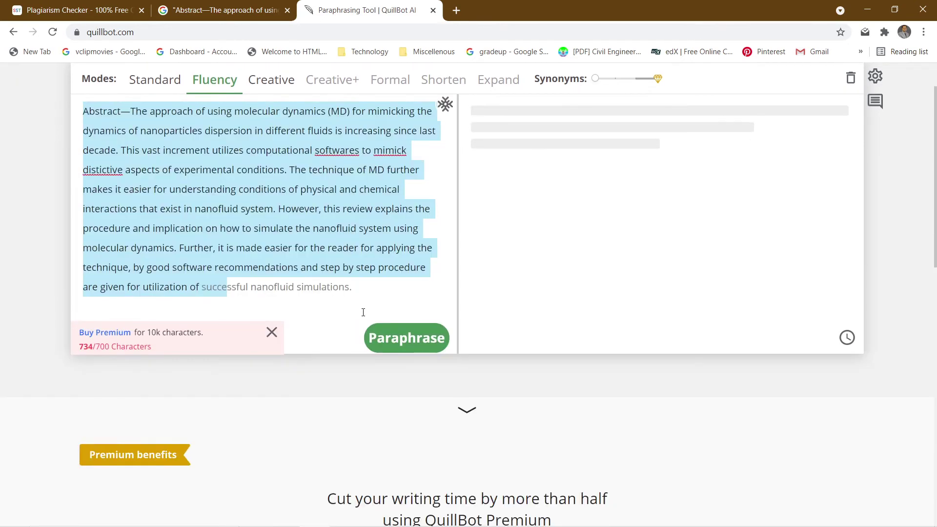
click(363, 312)
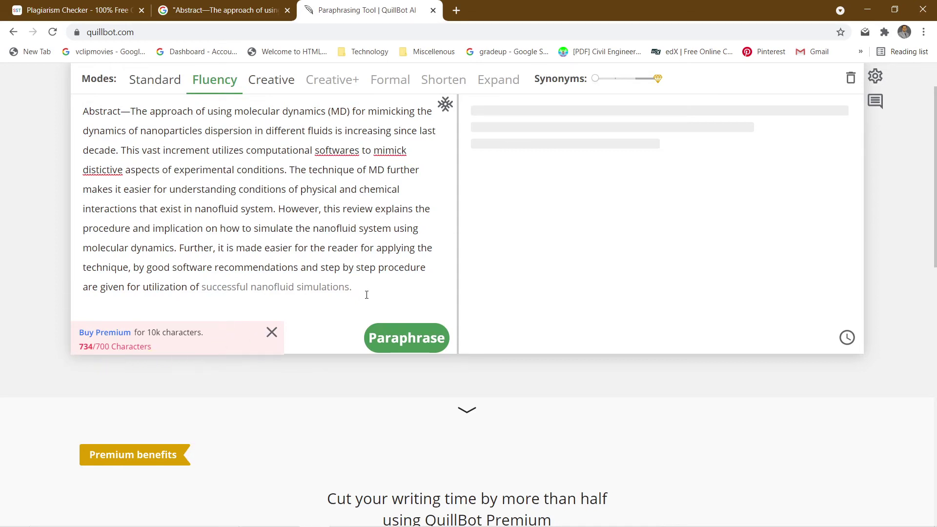
Delete the final 'Further' sentence, trimming the input to 542/700 characters ending 'molecular dynamics.'
drag(366, 295, 180, 250)
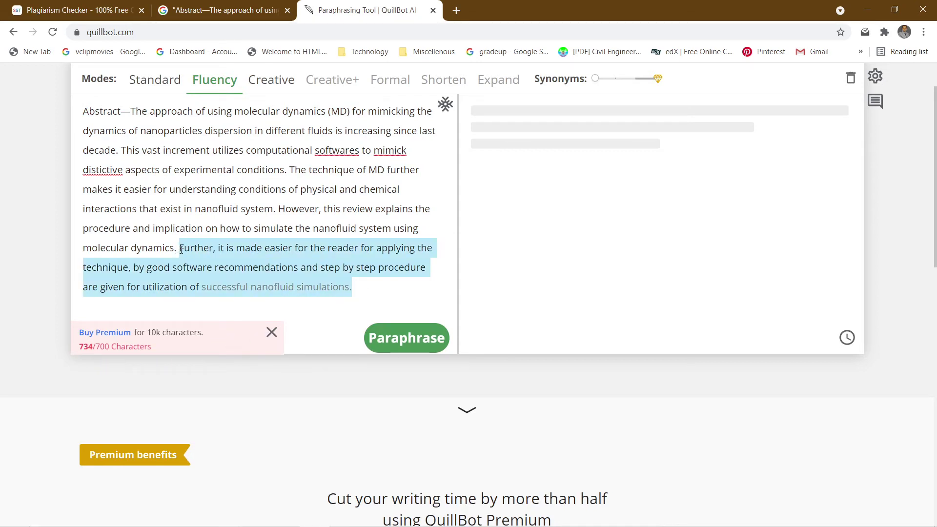
key(BackSpace)
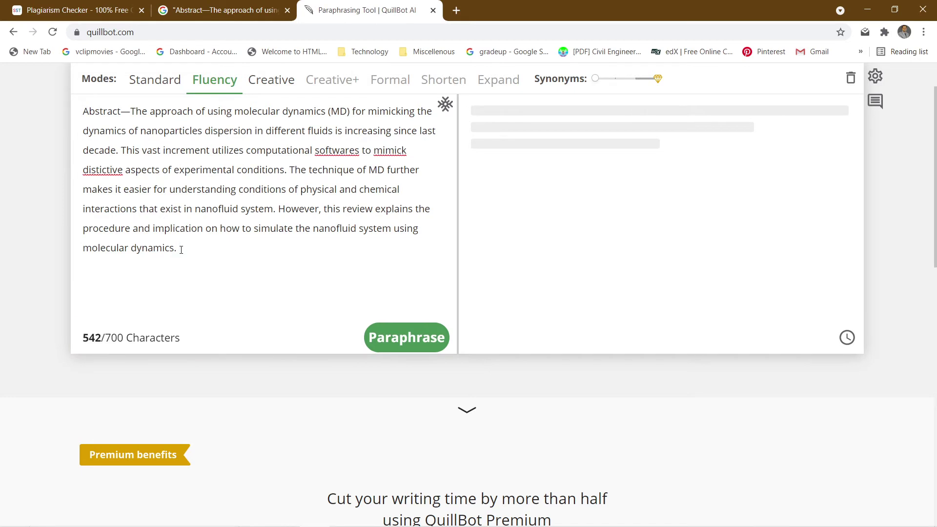
scroll(212, 274, up, 1)
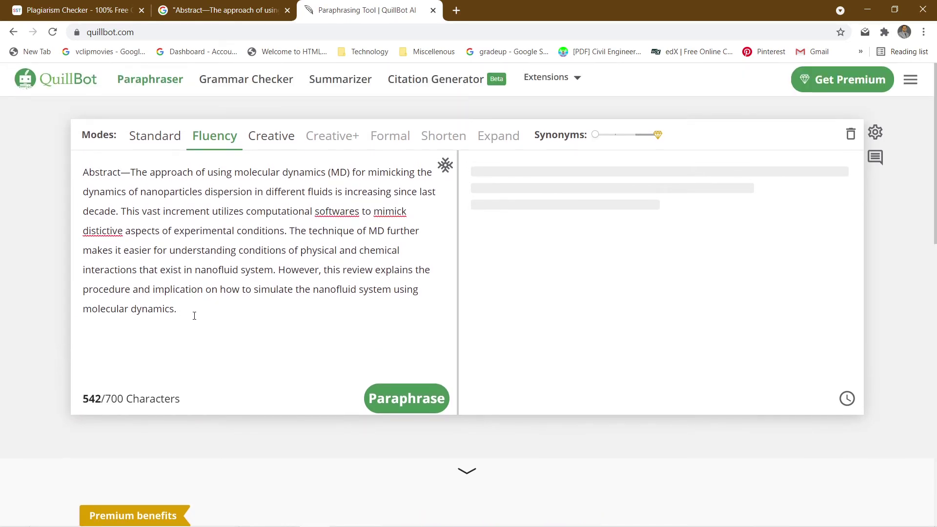
drag(195, 316, 78, 175)
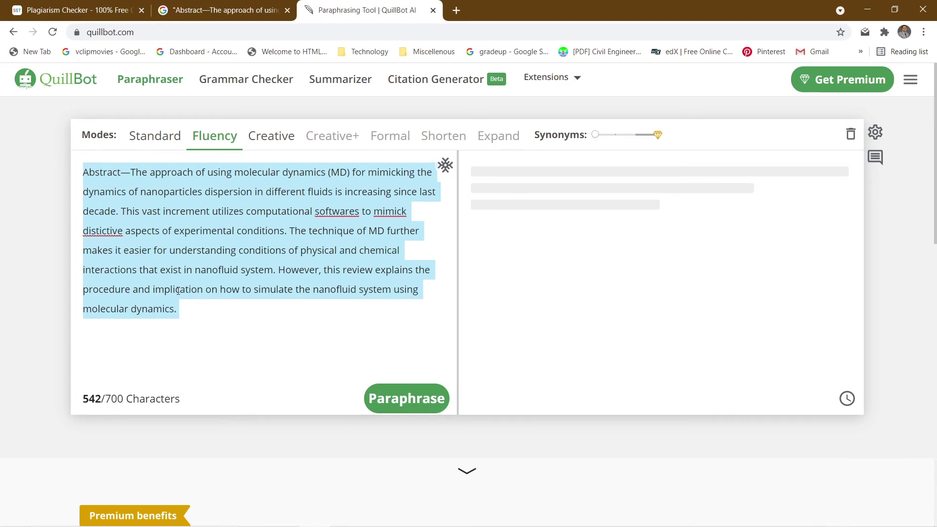
Paraphrase the trimmed abstract in Fluency mode, yielding four sentences beginning 'Since the last decade'
click(412, 405)
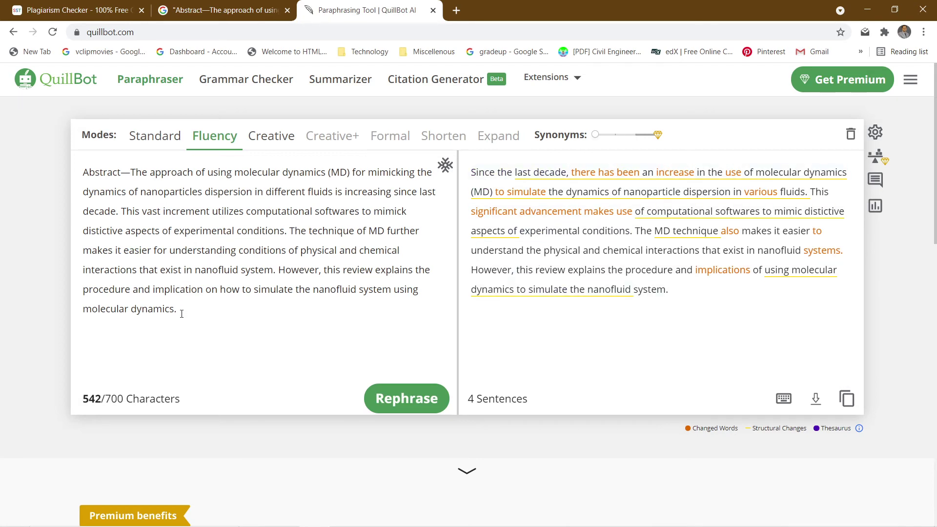
drag(181, 314, 75, 168)
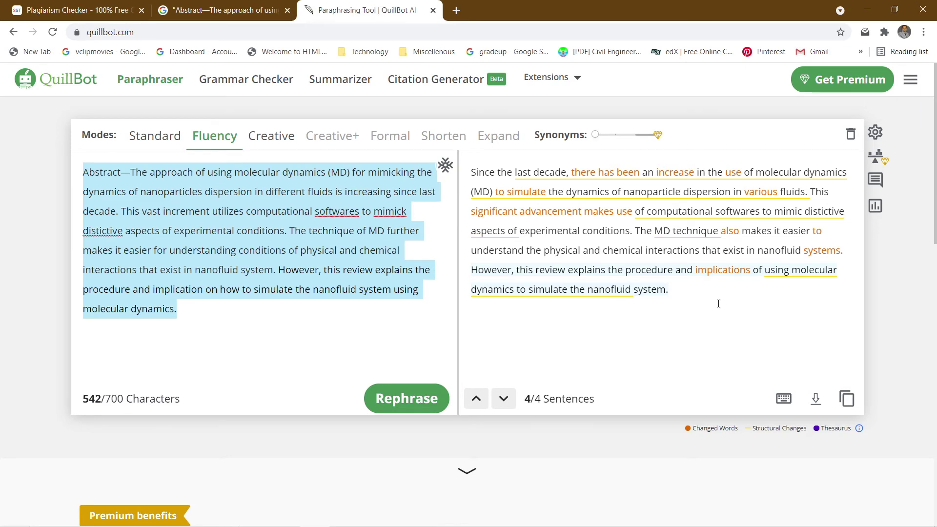
click(698, 292)
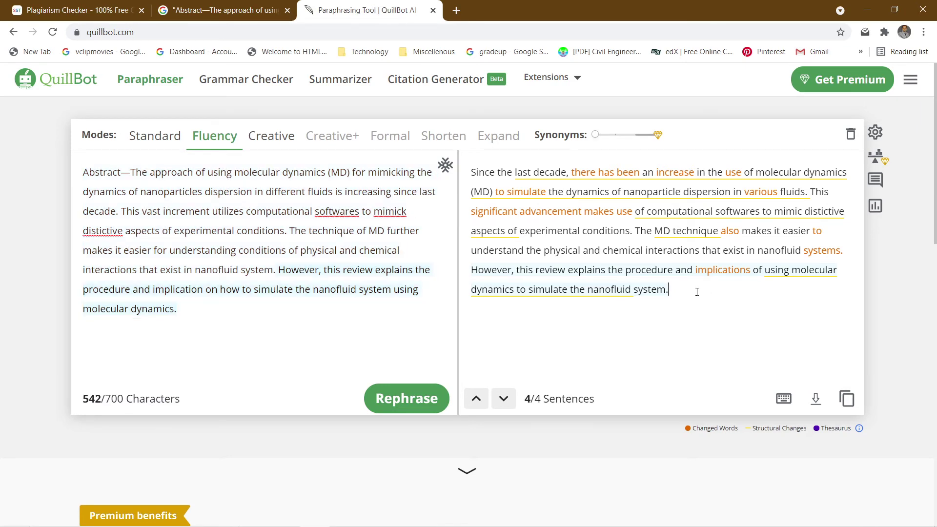
click(630, 292)
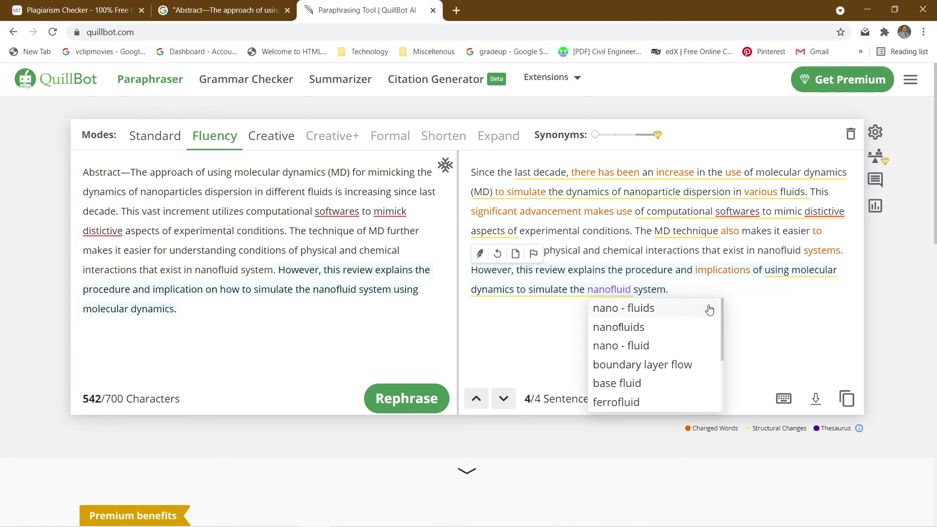
click(684, 286)
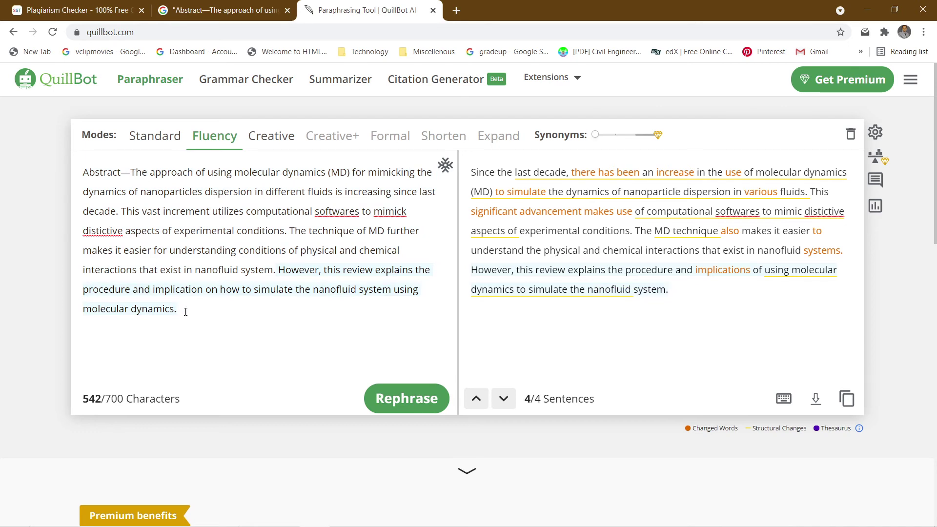
drag(186, 312, 80, 166)
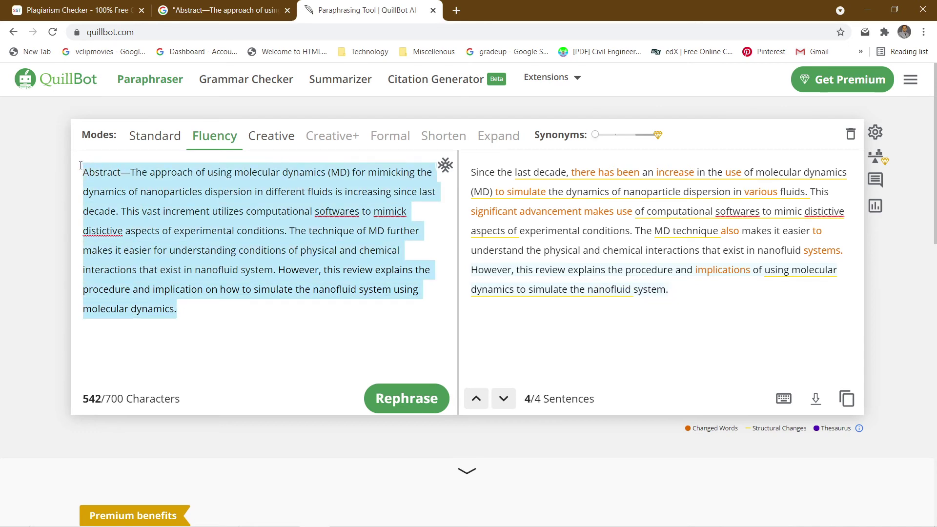
click(596, 271)
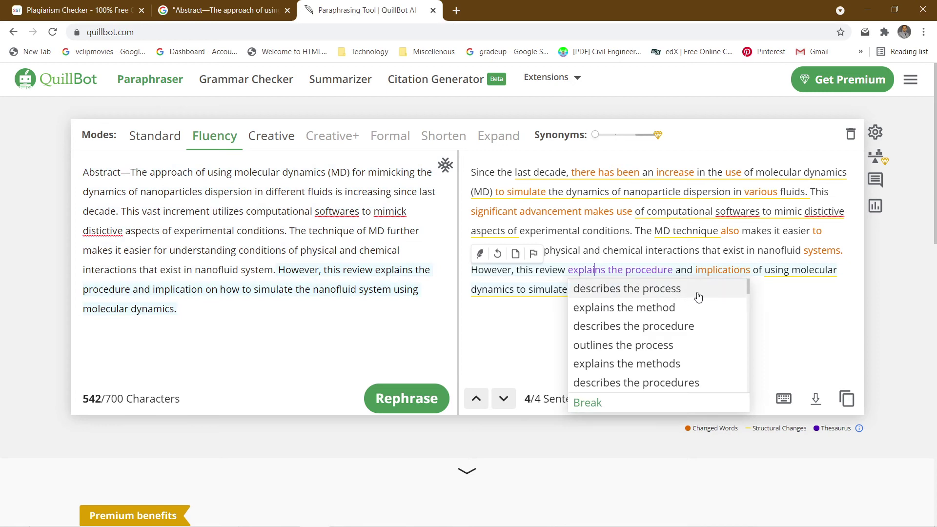
click(787, 311)
drag(703, 305, 471, 170)
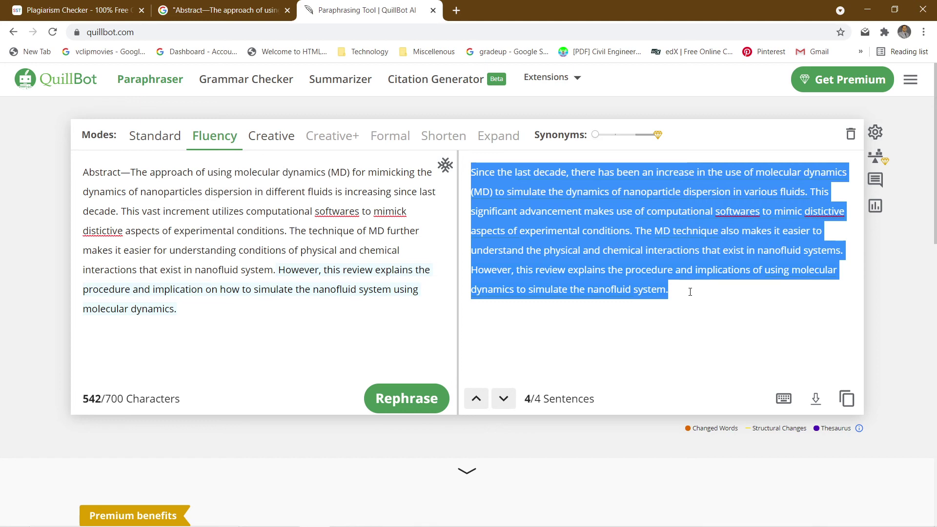
Preview the first sentence's rephrase options without changes, then return to the 'quillbot' search results
click(684, 327)
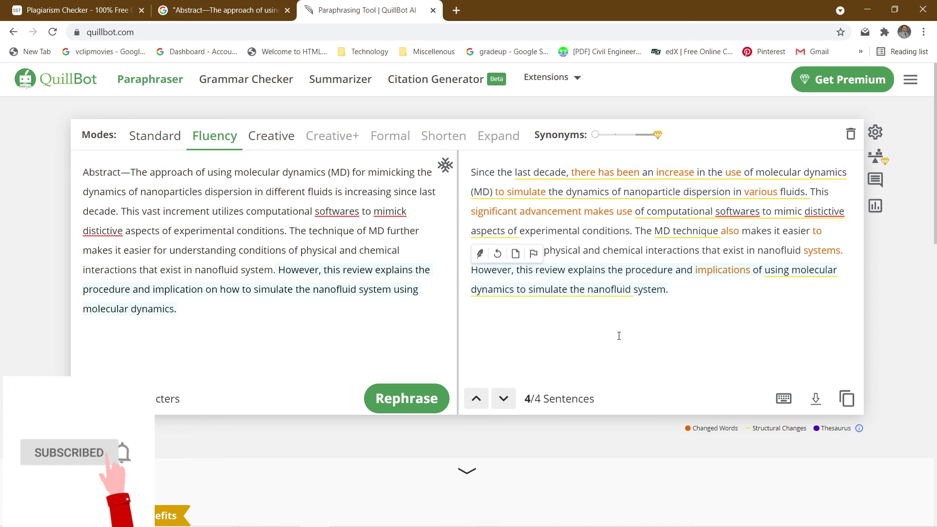
click(615, 179)
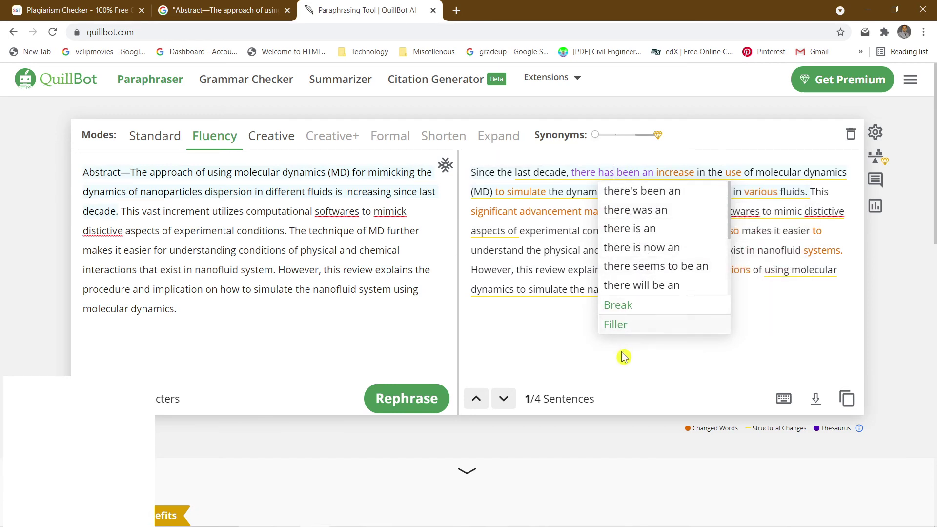
click(590, 346)
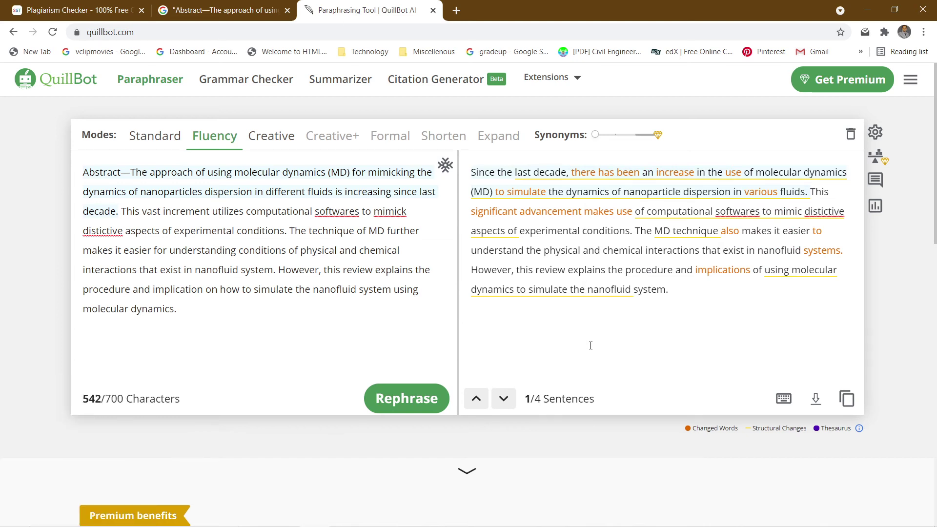
click(12, 33)
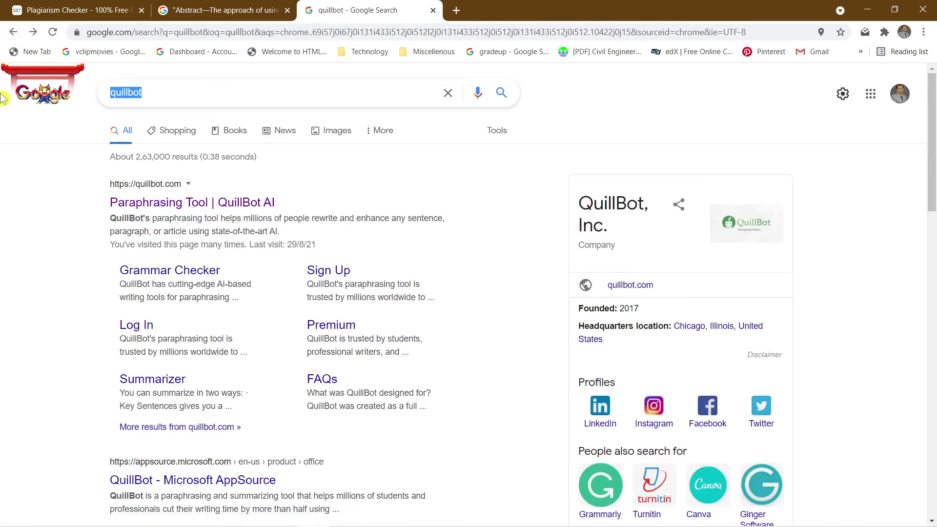
Change the Google search to 'spinbot' and open the Spinbot.com article rewriter
key(BackSpace)
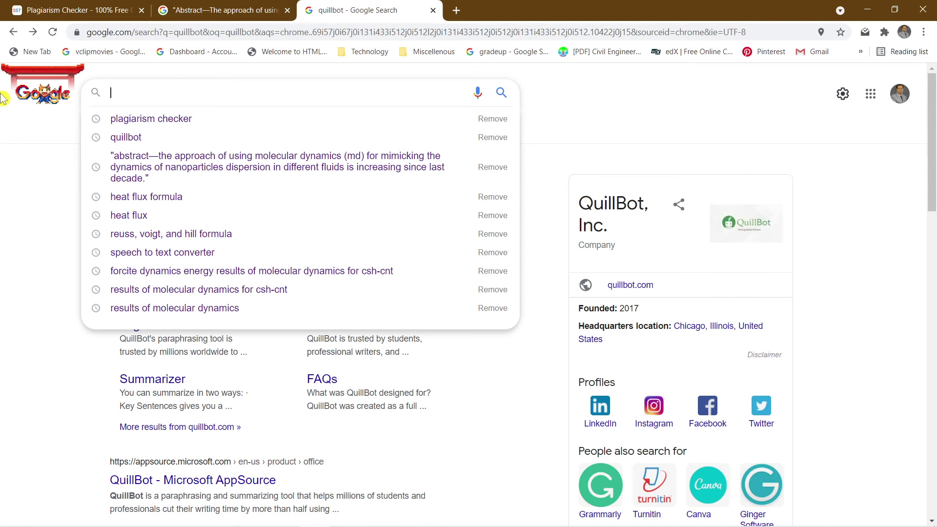
text(spin)
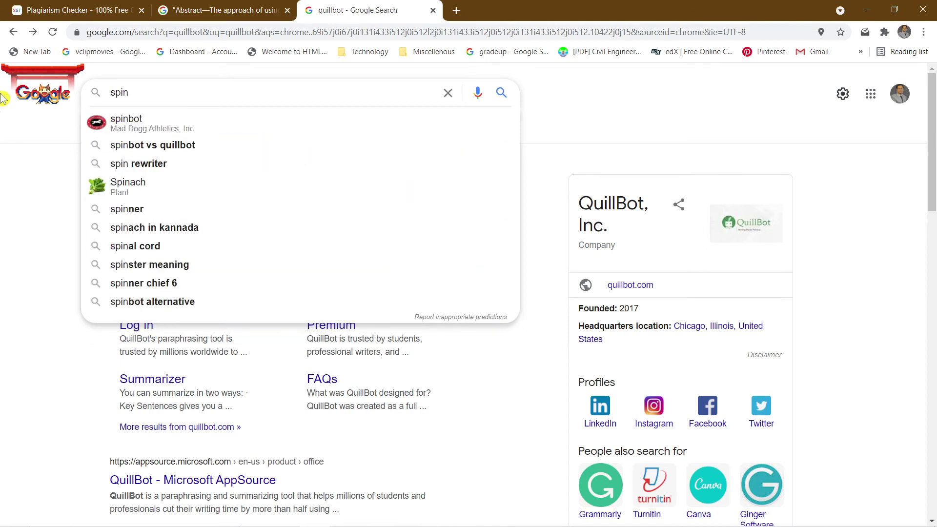
click(163, 126)
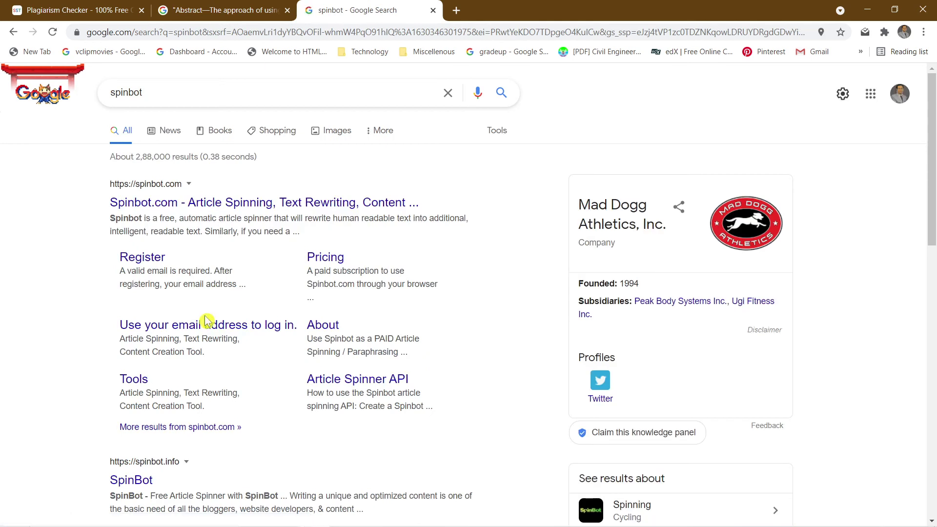
click(192, 209)
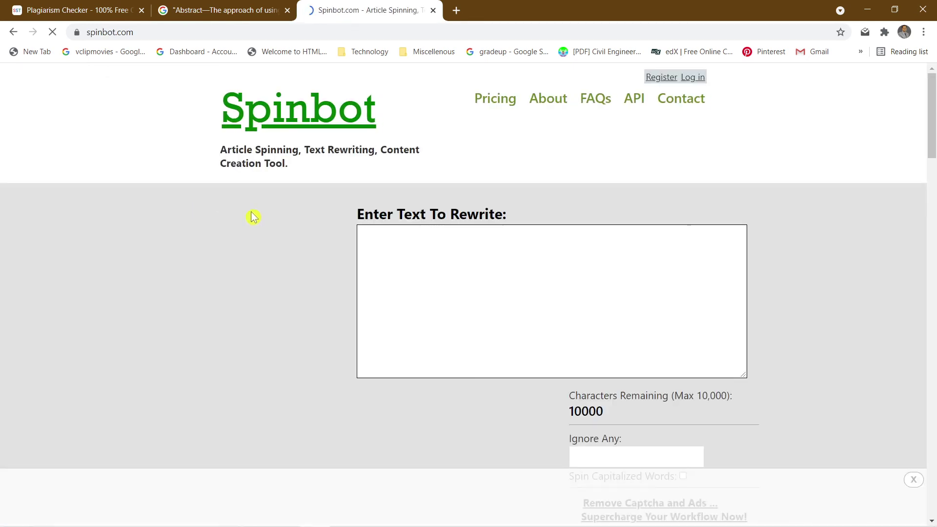
Paste the full abstract into Spinbot's Enter Text To Rewrite box, leaving 9266 characters remaining
click(439, 236)
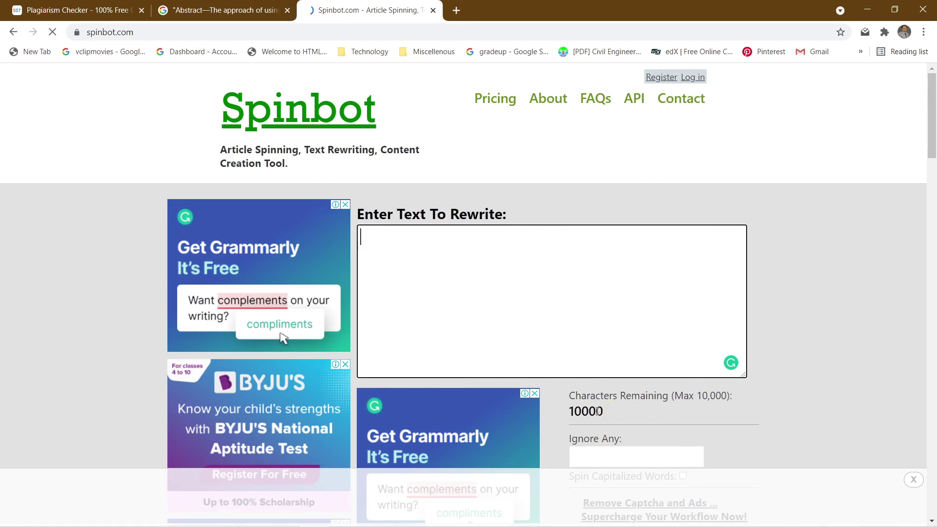
key(ctrl+v)
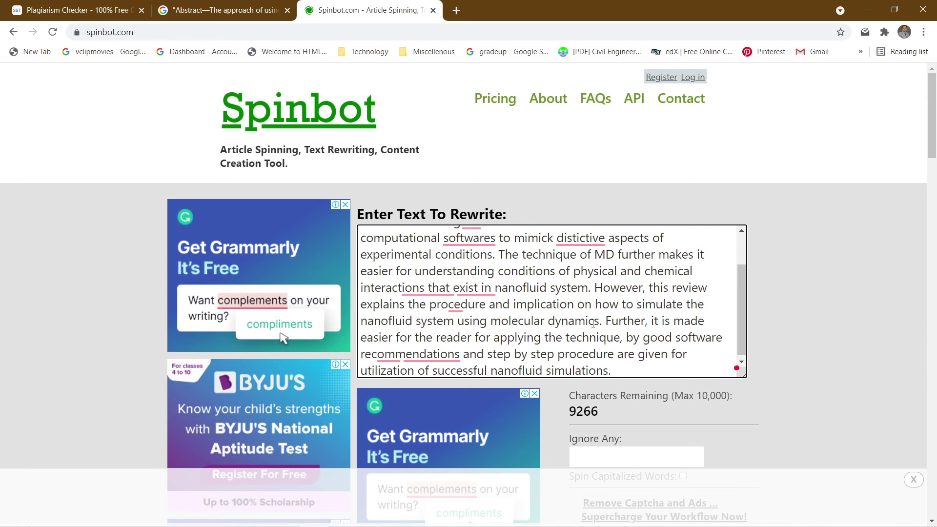
scroll(632, 363, down, 1)
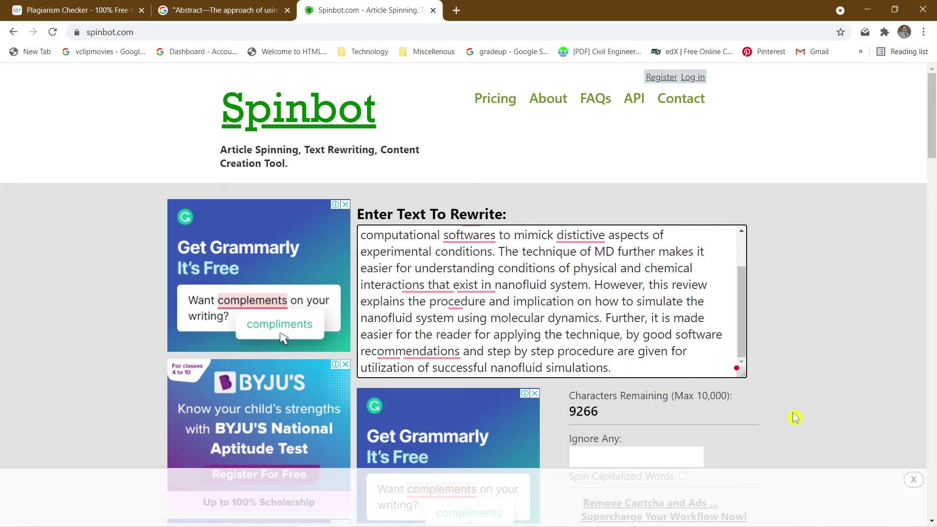
scroll(794, 417, down, 3)
mouse_move(560, 228)
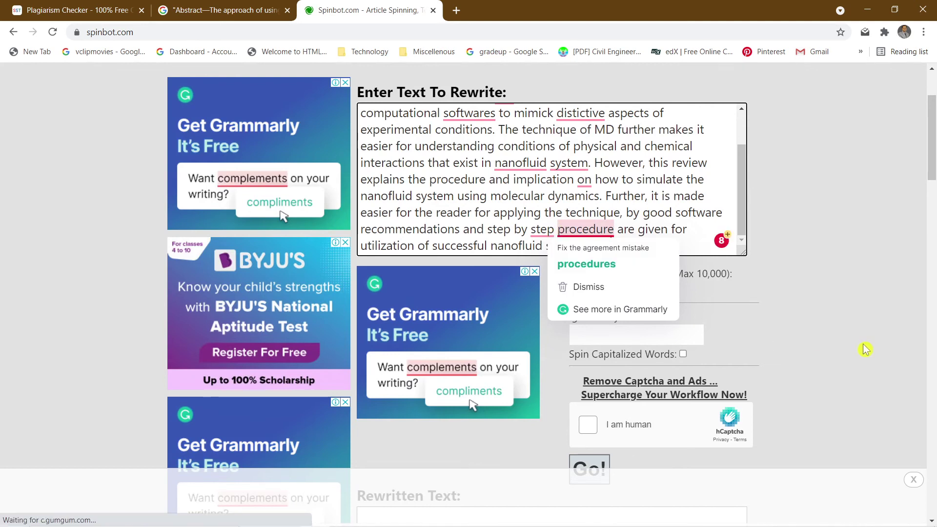
Pass the 'I am human' hCaptcha by selecting the three train pictures, then submit with Go!
click(602, 334)
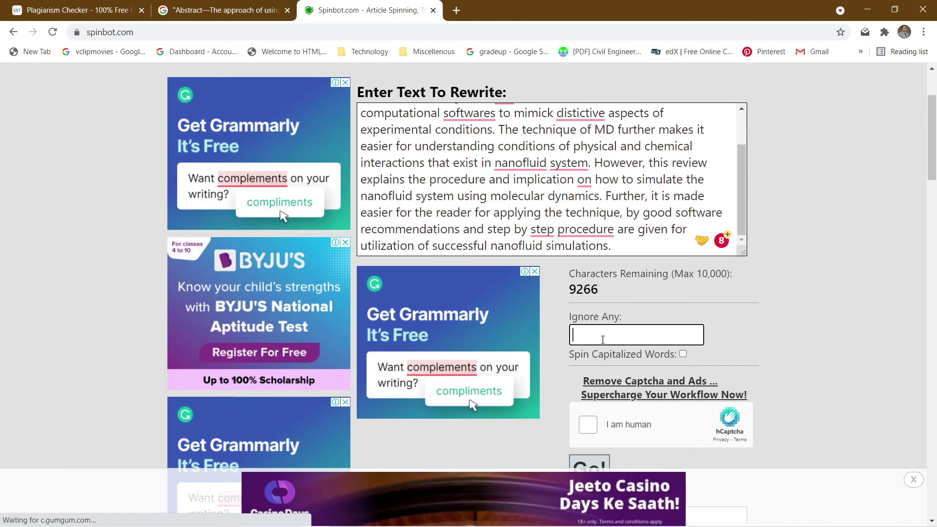
scroll(650, 366, down, 2)
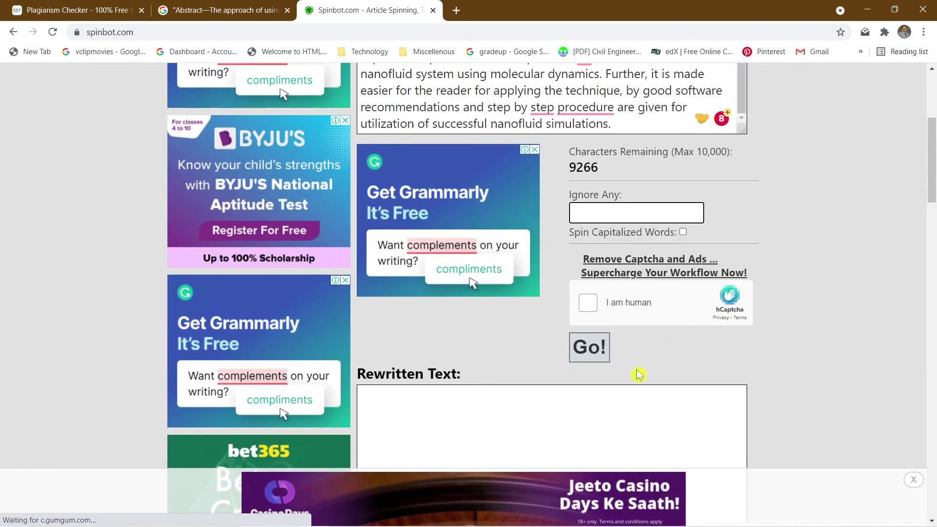
click(589, 307)
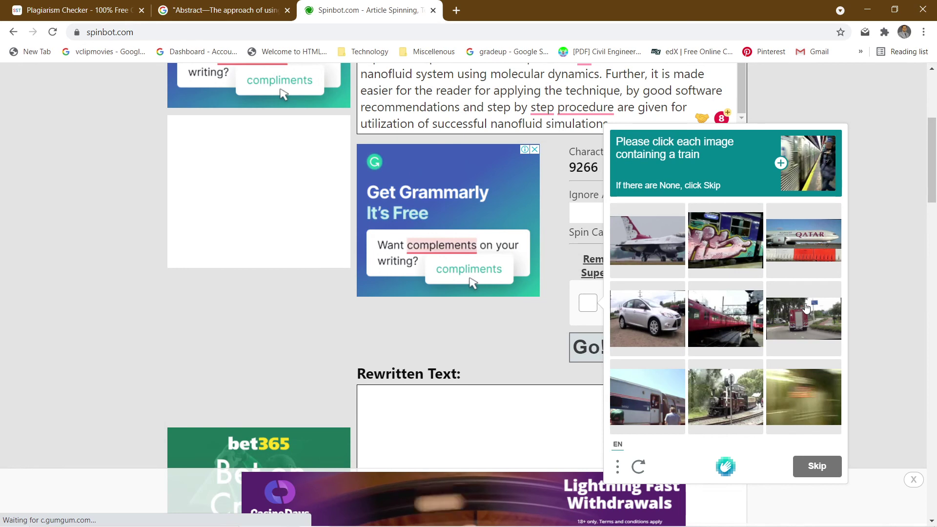
click(733, 314)
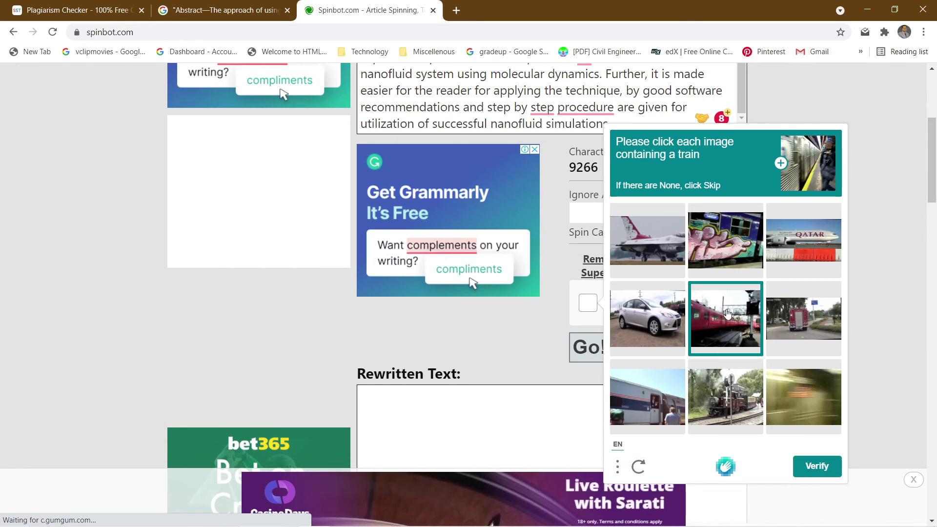
click(726, 412)
click(679, 412)
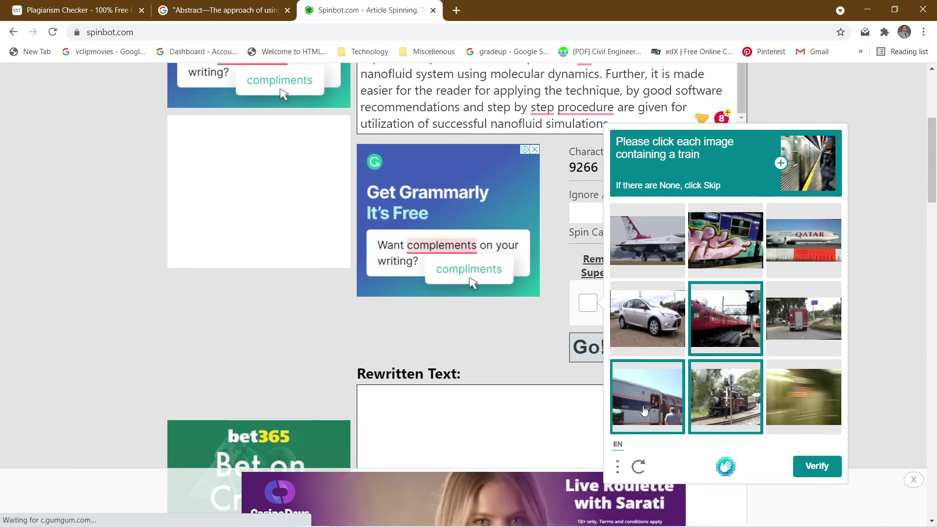
click(825, 470)
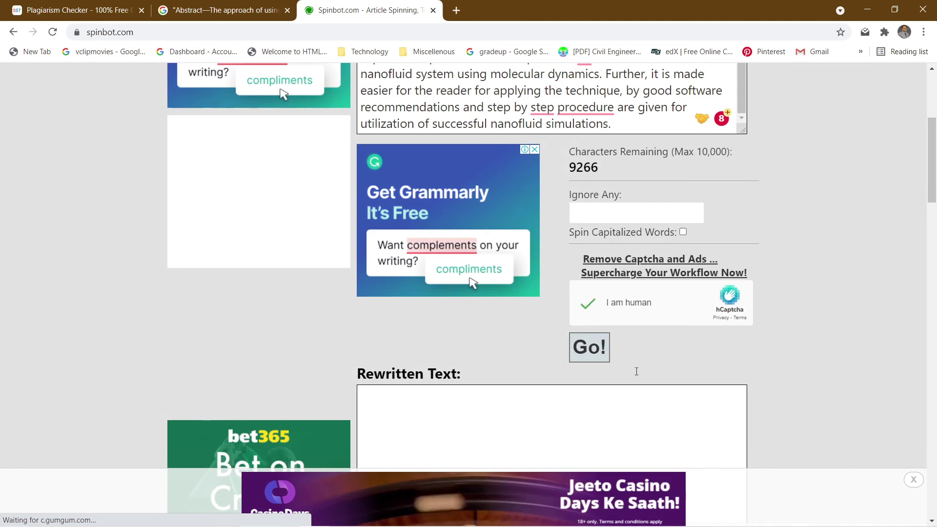
click(589, 349)
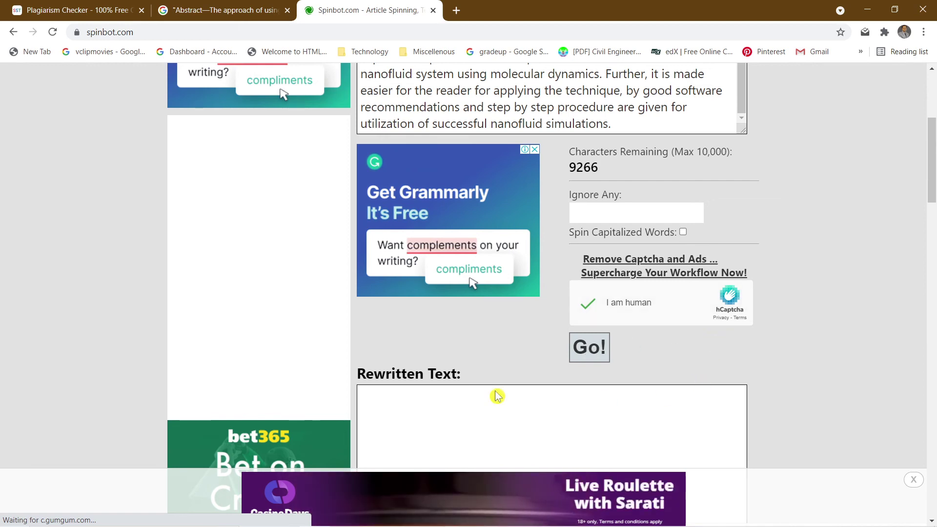
scroll(518, 488, down, 3)
scroll(747, 318, up, 3)
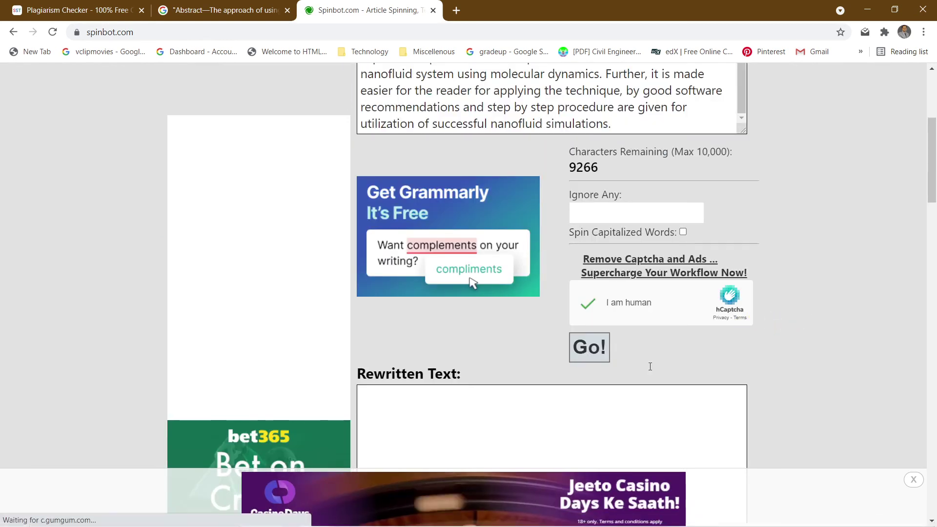
scroll(495, 356, down, 3)
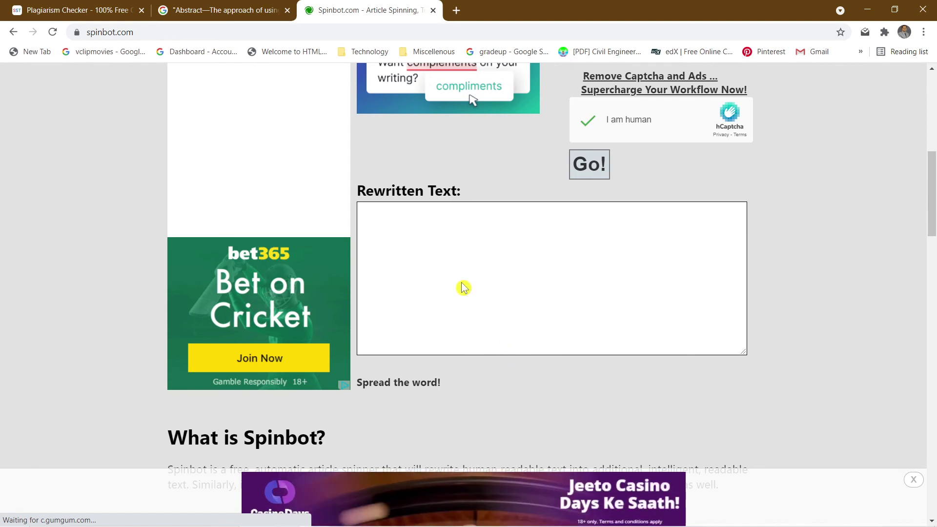
mouse_move(526, 522)
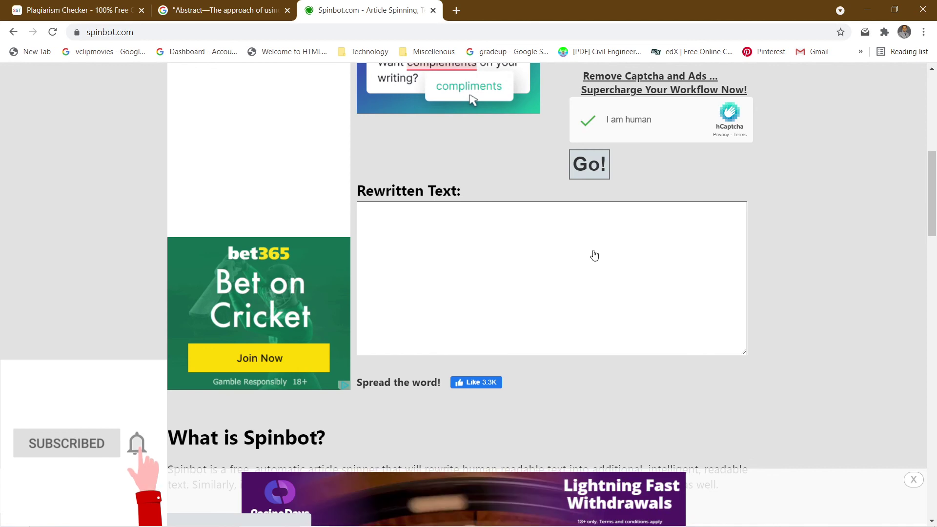
scroll(888, 319, up, 10)
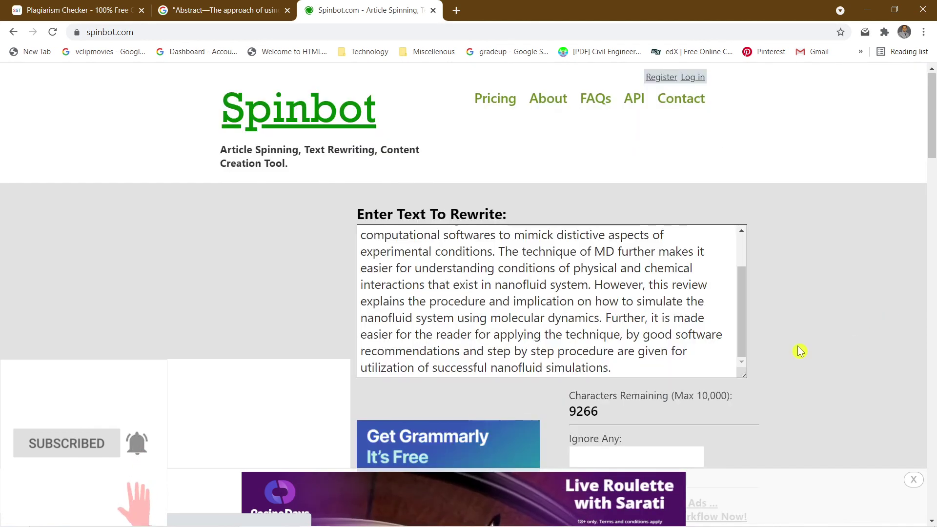
scroll(696, 330, down, 2)
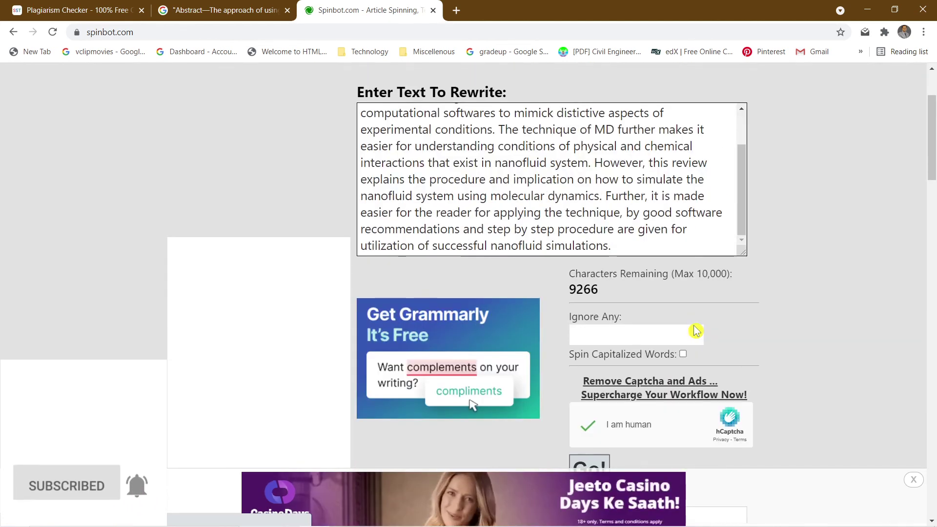
scroll(696, 330, down, 8)
scroll(654, 353, down, 5)
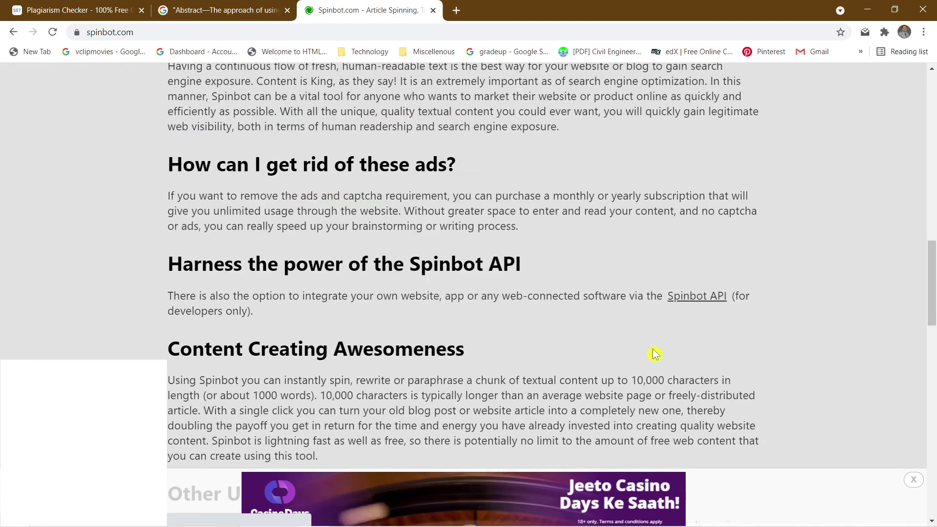
scroll(654, 352, up, 6)
scroll(654, 353, up, 1)
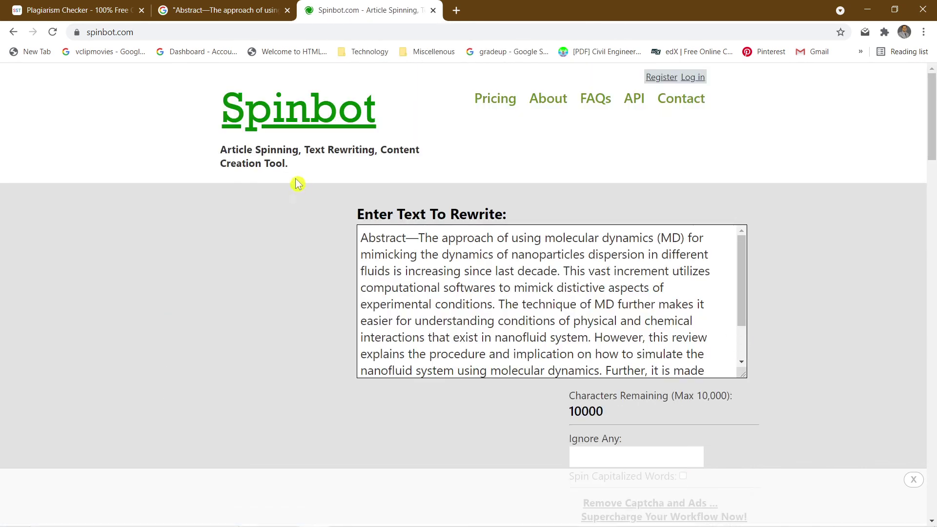
Review the spun abstract, from 'Conceptual—The methodology of utilizing sub-atomic elements' to 'fruitful nanofluid recreations.'
scroll(513, 281, down, 3)
scroll(513, 283, down, 10)
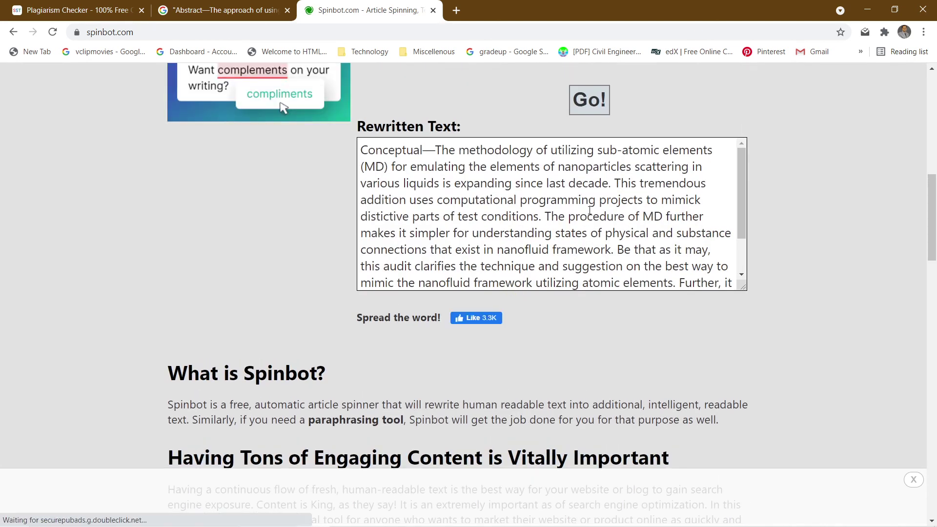
scroll(590, 211, up, 1)
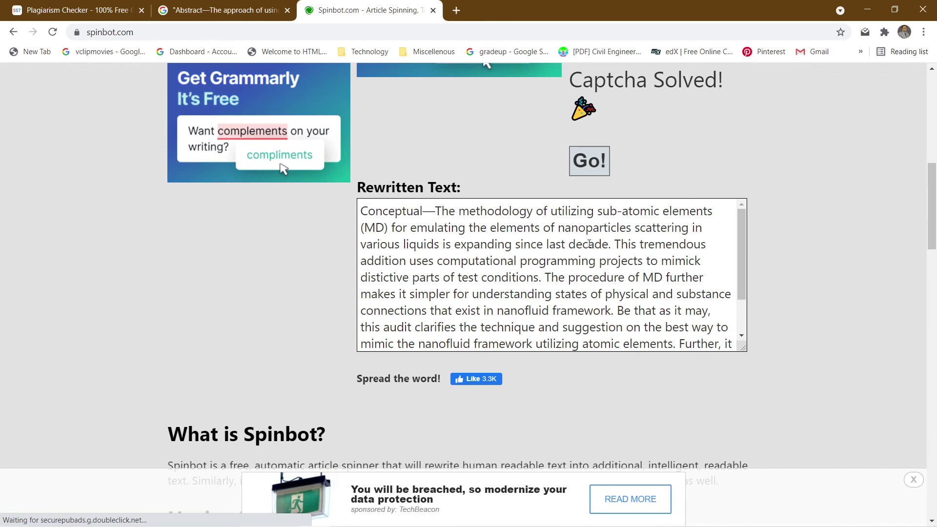
scroll(589, 244, down, 4)
scroll(591, 247, up, 3)
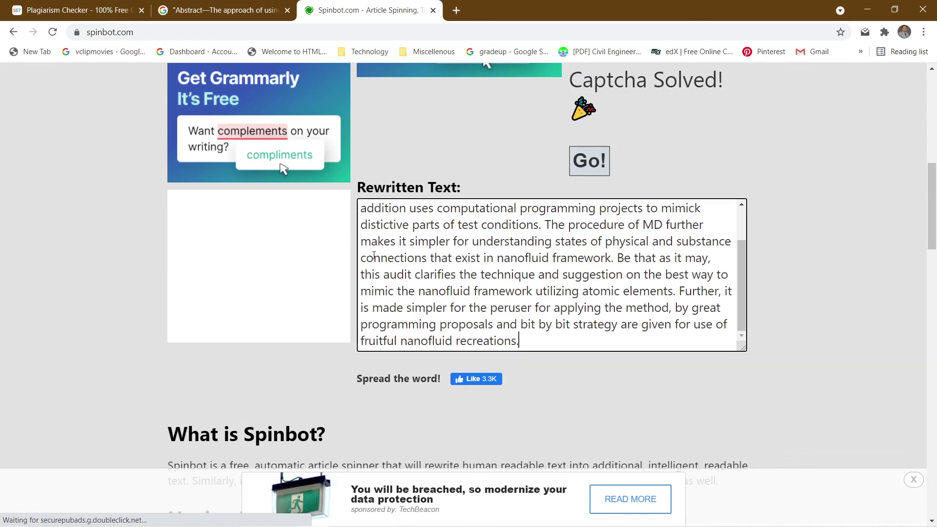
drag(520, 349, 367, 201)
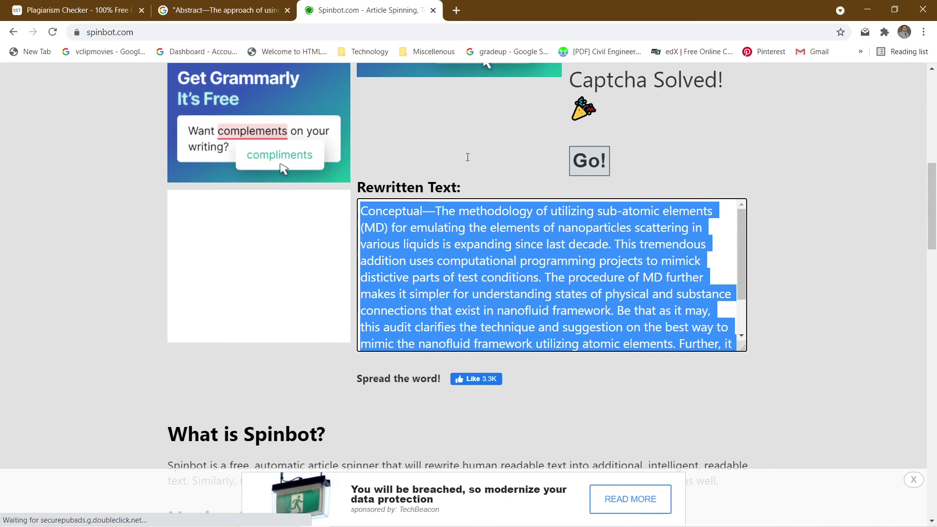
click(348, 79)
scroll(486, 177, up, 6)
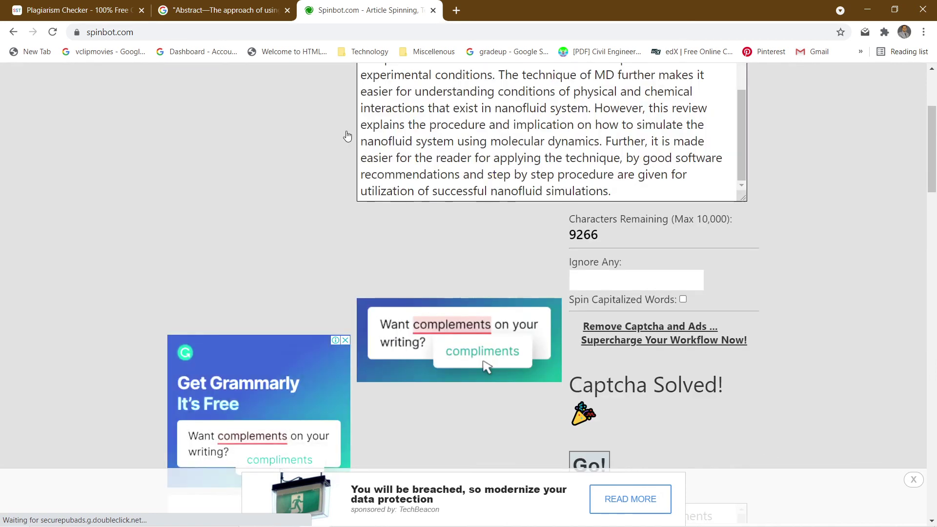
scroll(523, 277, down, 5)
scroll(530, 277, up, 1)
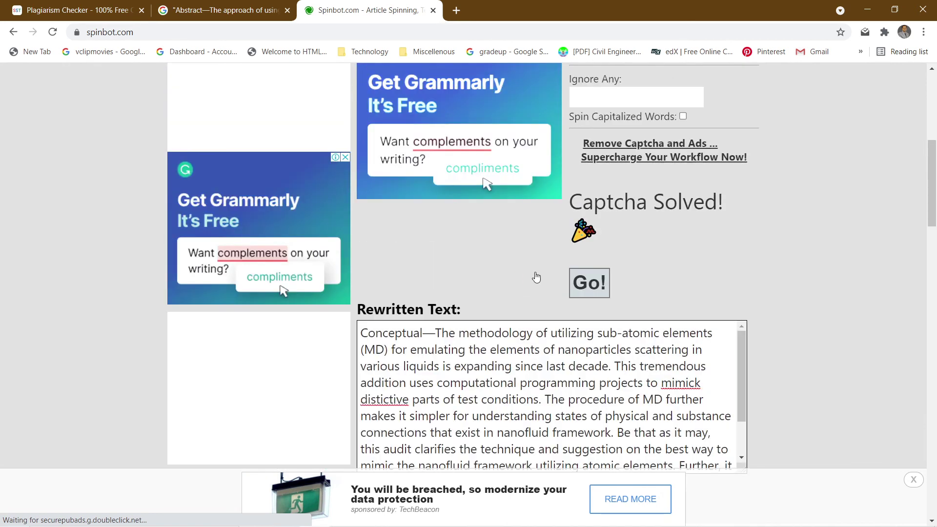
scroll(540, 279, up, 3)
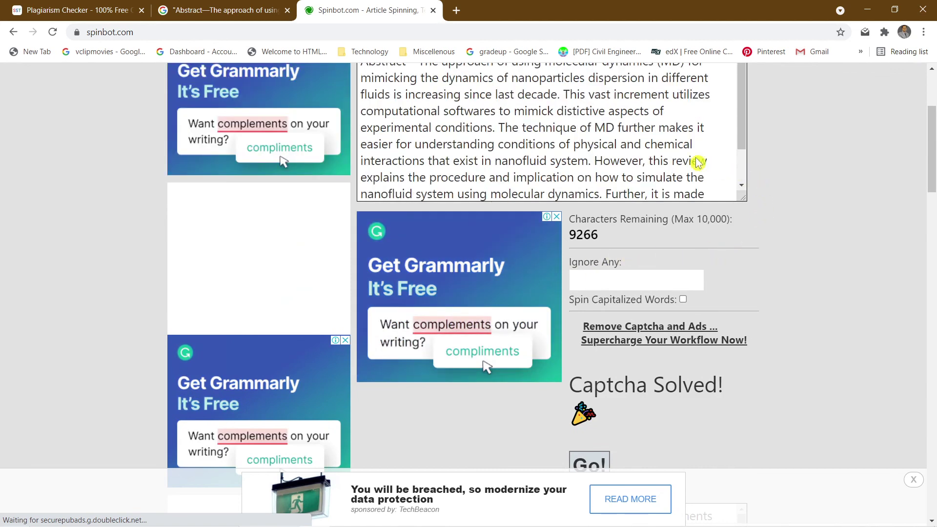
scroll(731, 181, up, 2)
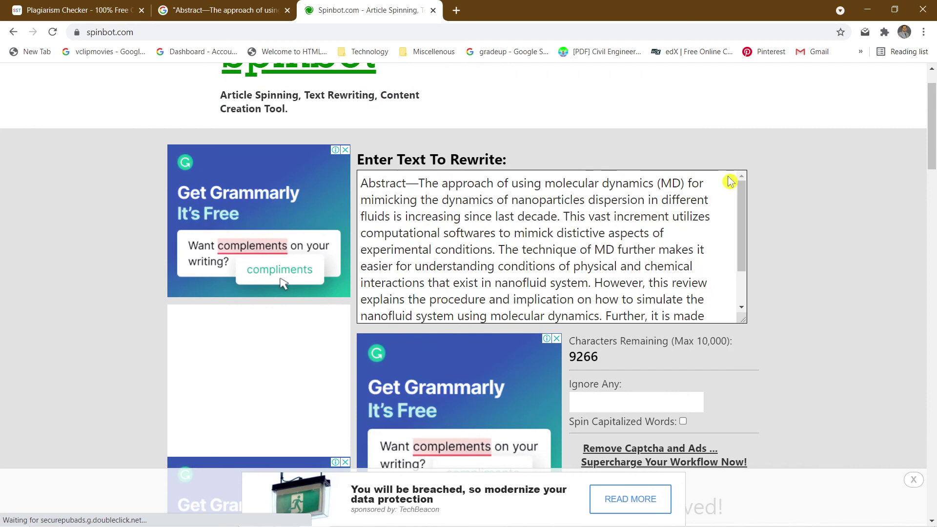
scroll(729, 176, up, 1)
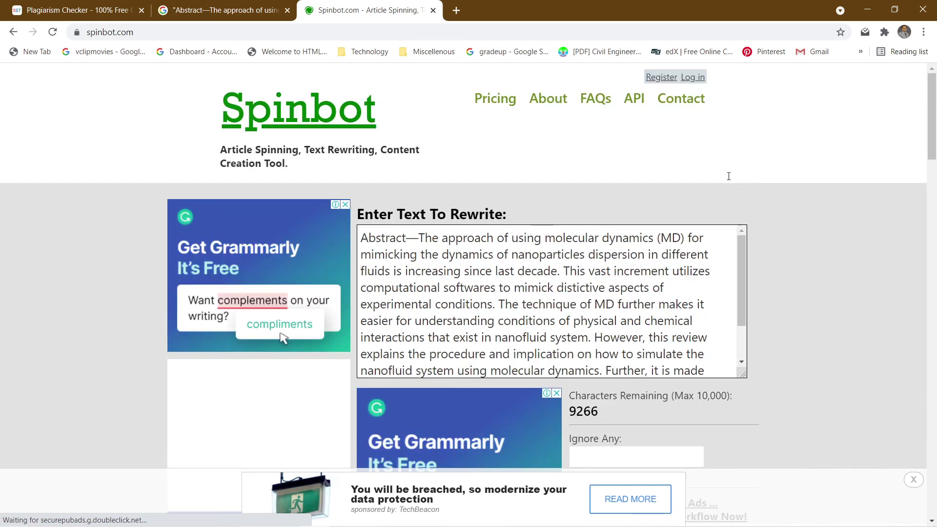